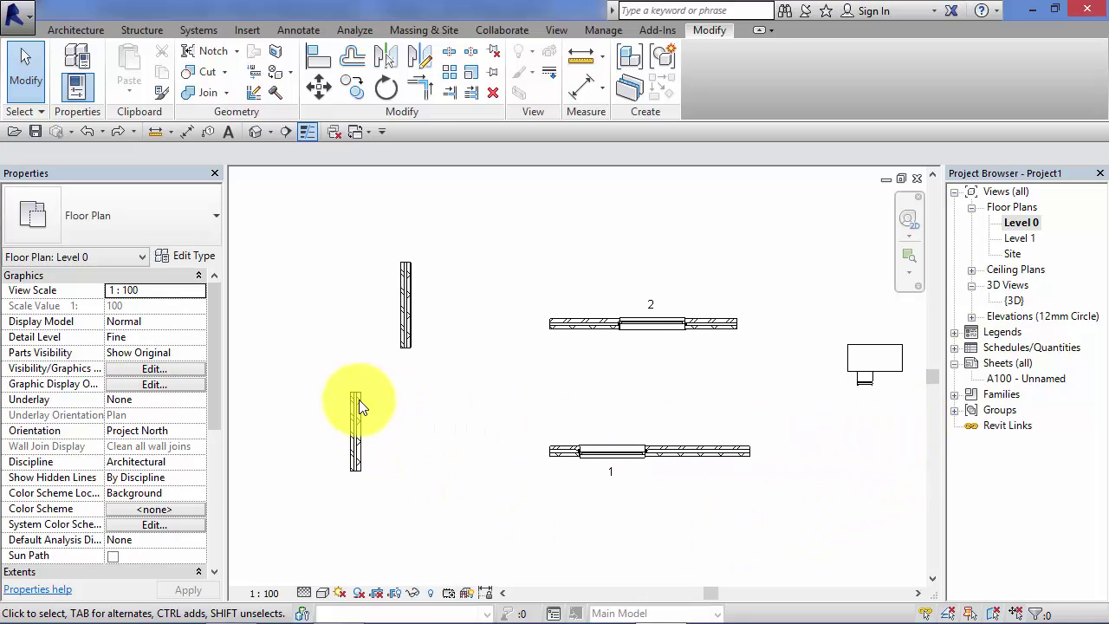
# Examine the two offset vertical walls, windows 1 and 2, and the desk with its chair in the Level 0 floor plan
pyautogui.scroll(1, 316, 381)
pyautogui.scroll(1, 316, 380)
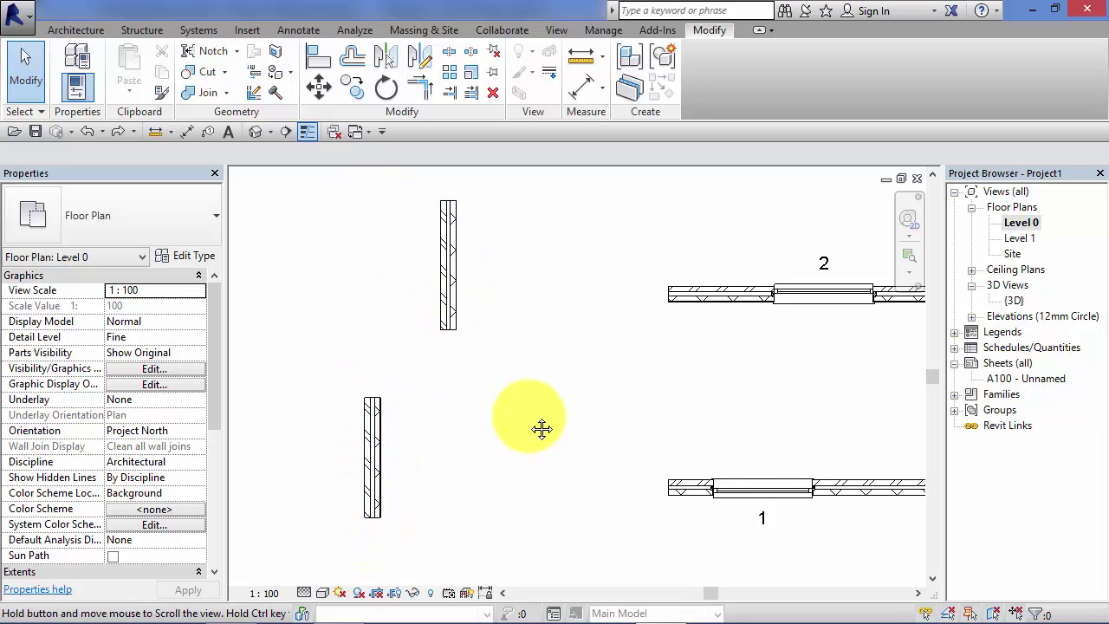
pyautogui.moveTo(540, 428); pyautogui.dragTo(342, 425, button='middle')
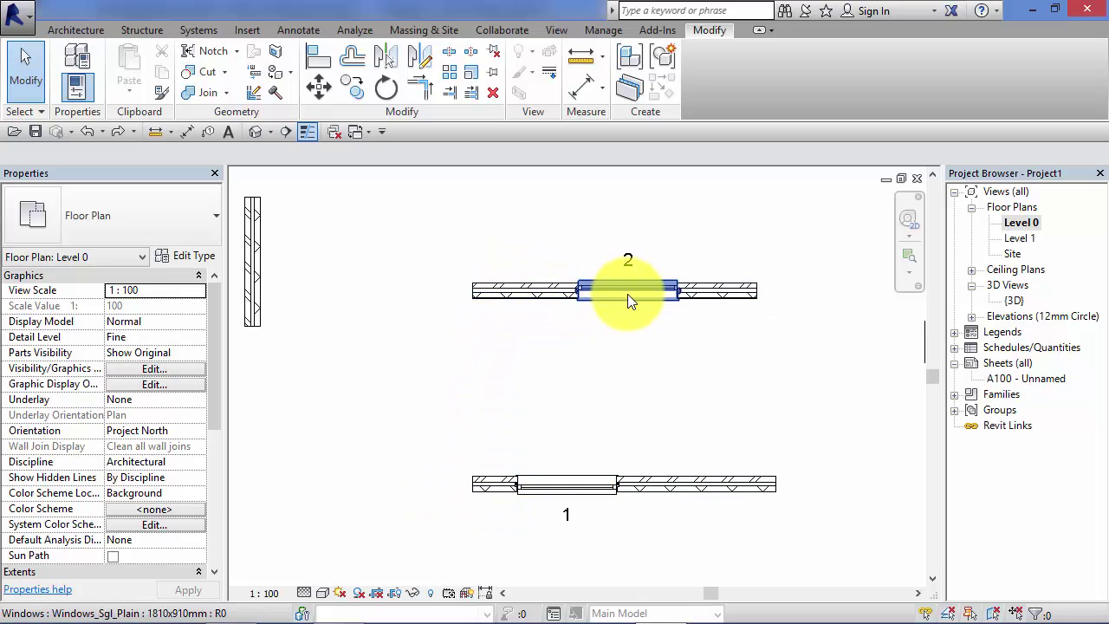
pyautogui.scroll(-2, 557, 359)
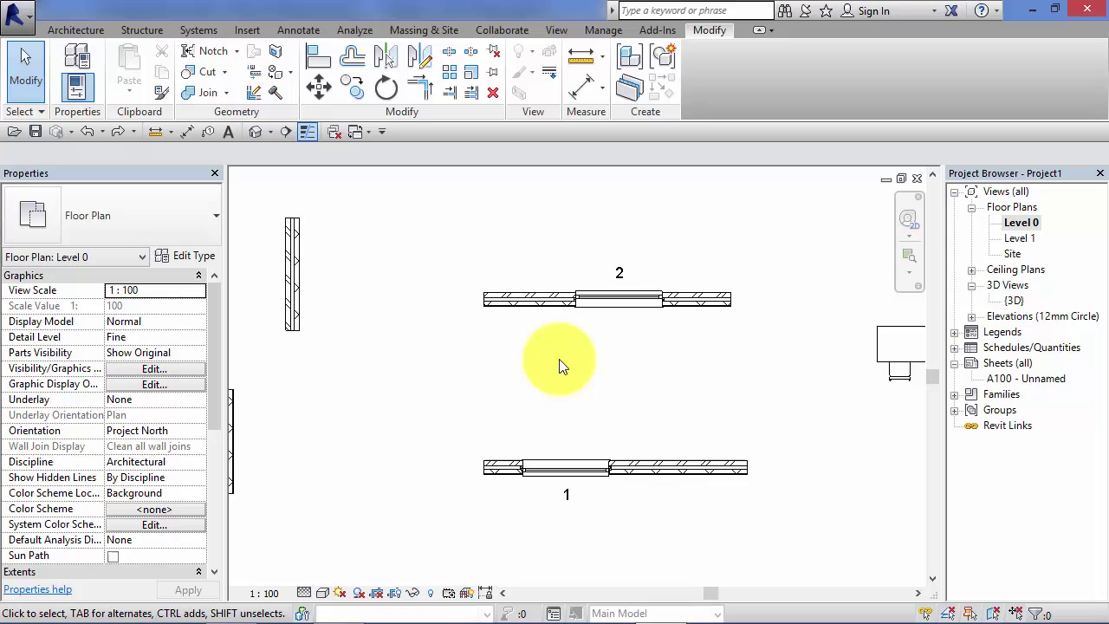
pyautogui.scroll(1, 932, 408)
pyautogui.moveTo(933, 421); pyautogui.dragTo(819, 471, button='middle')
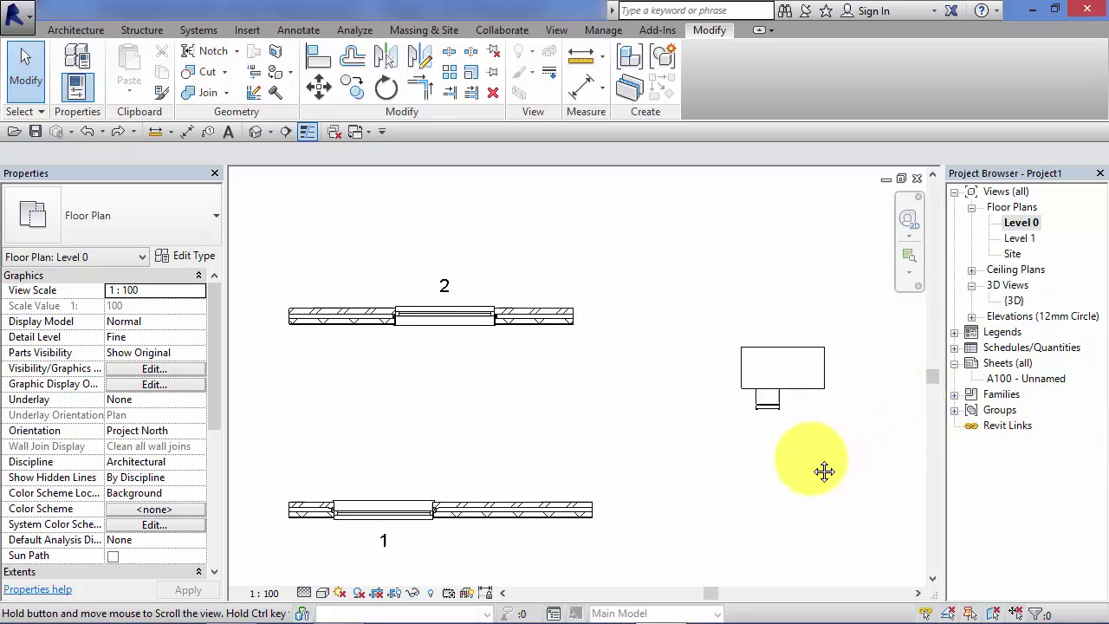
pyautogui.scroll(3, 800, 425)
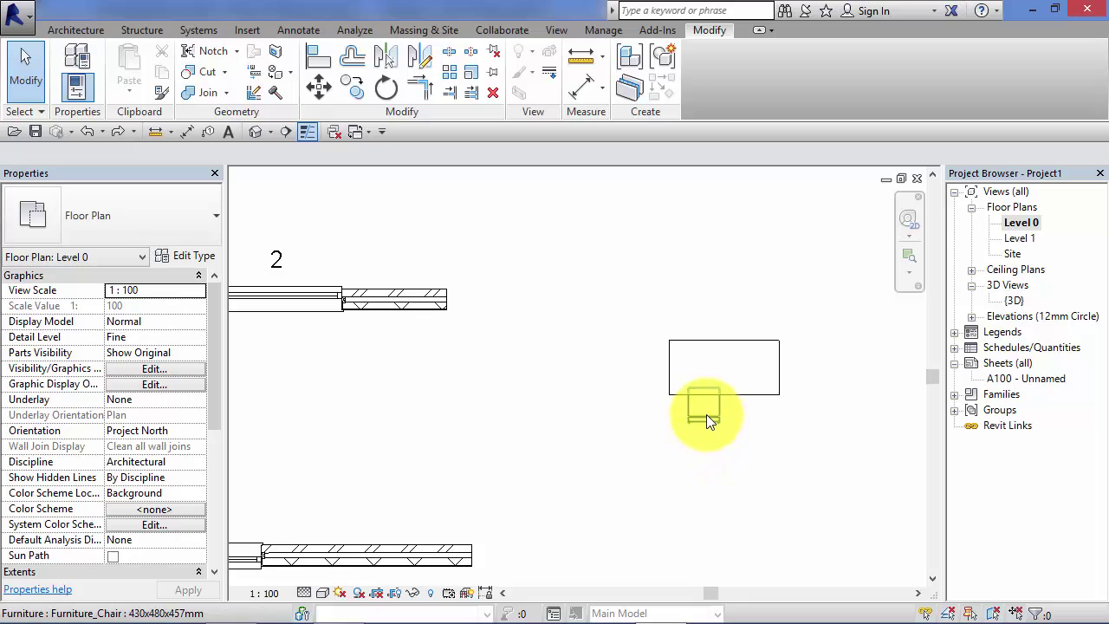
pyautogui.moveTo(730, 419)
pyautogui.mouseDown()
pyautogui.moveTo(719, 318)
pyautogui.moveTo(734, 421)
pyautogui.mouseUp()
pyautogui.scroll(-2, 752, 444)
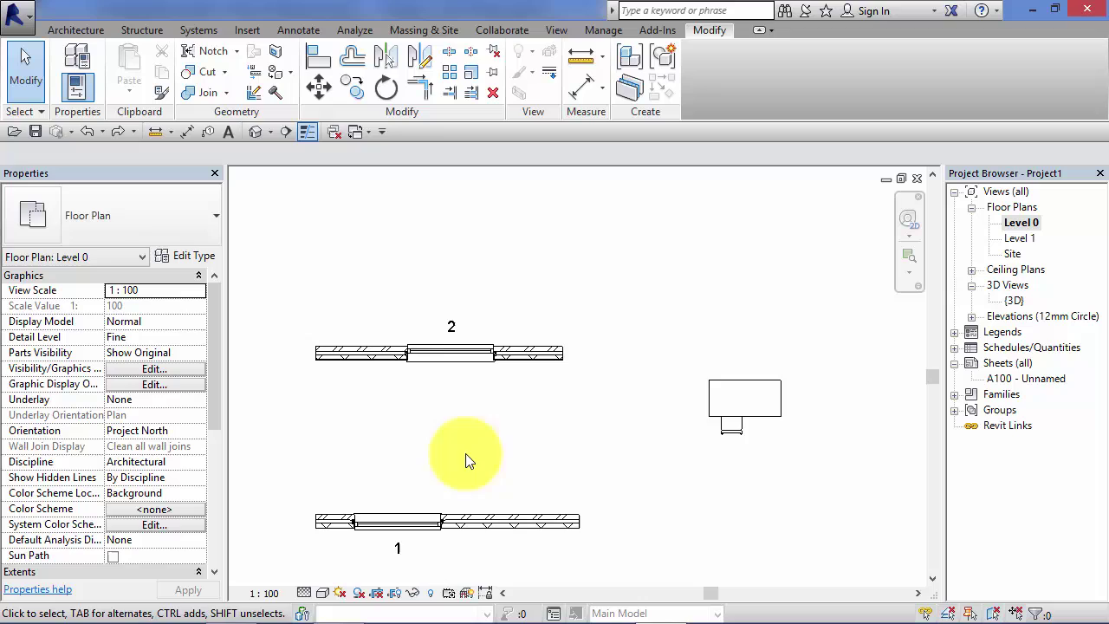
pyautogui.moveTo(466, 453); pyautogui.dragTo(647, 390, button='middle')
pyautogui.scroll(-3, 648, 390)
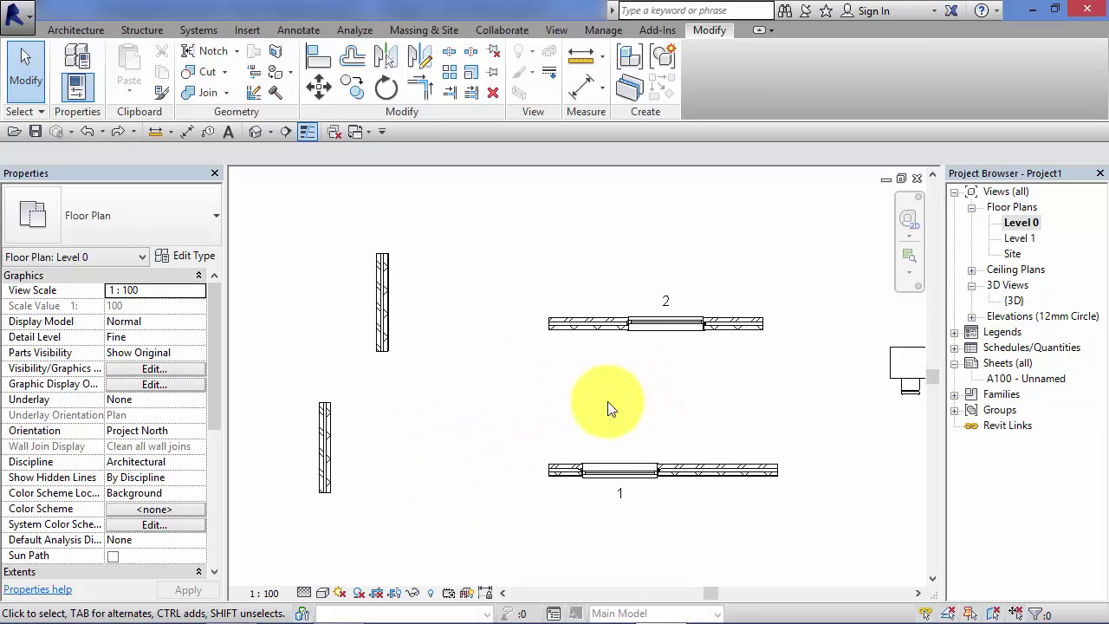
pyautogui.moveTo(588, 420); pyautogui.dragTo(582, 419, button='middle')
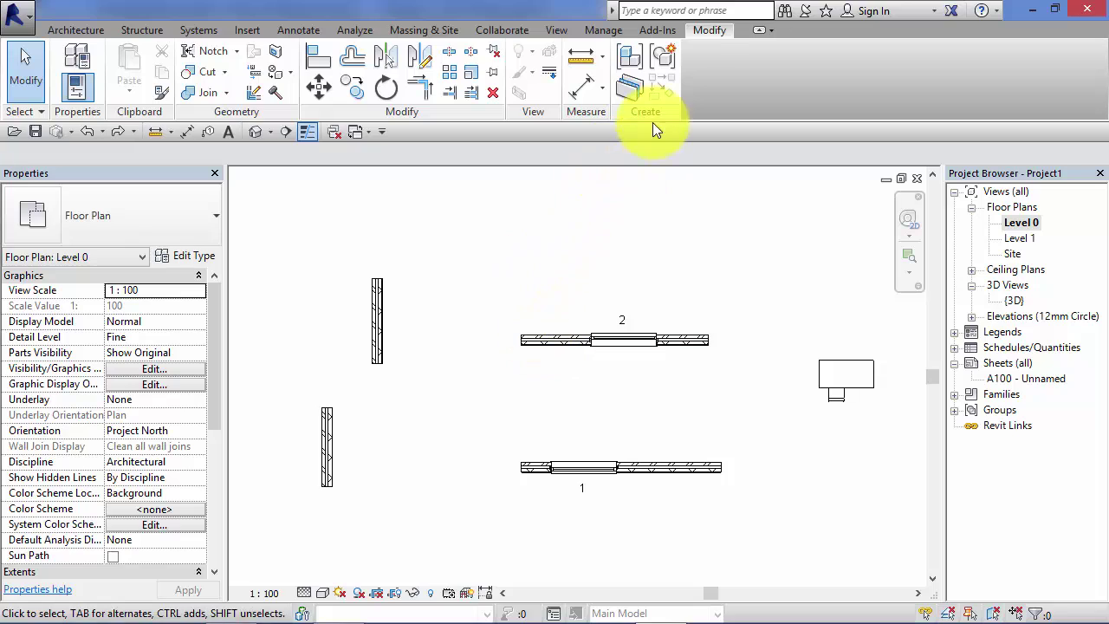
# Align the upper vertical wall with the lower one, using the same internal layer line of both walls as reference
pyautogui.click(708, 35)
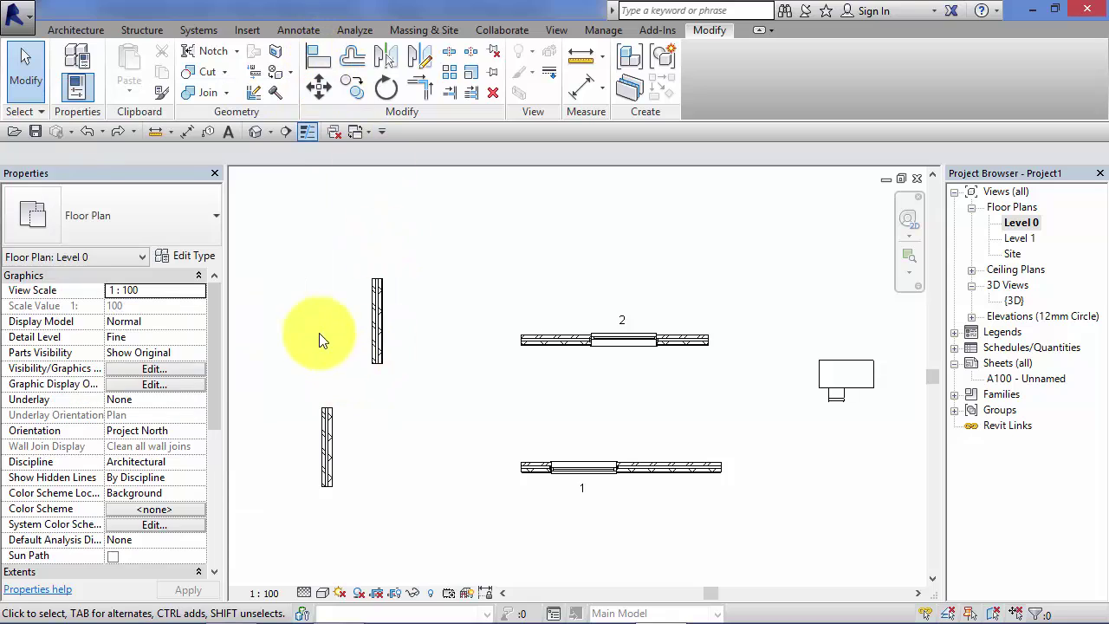
pyautogui.moveTo(319, 333); pyautogui.dragTo(364, 294, button='middle')
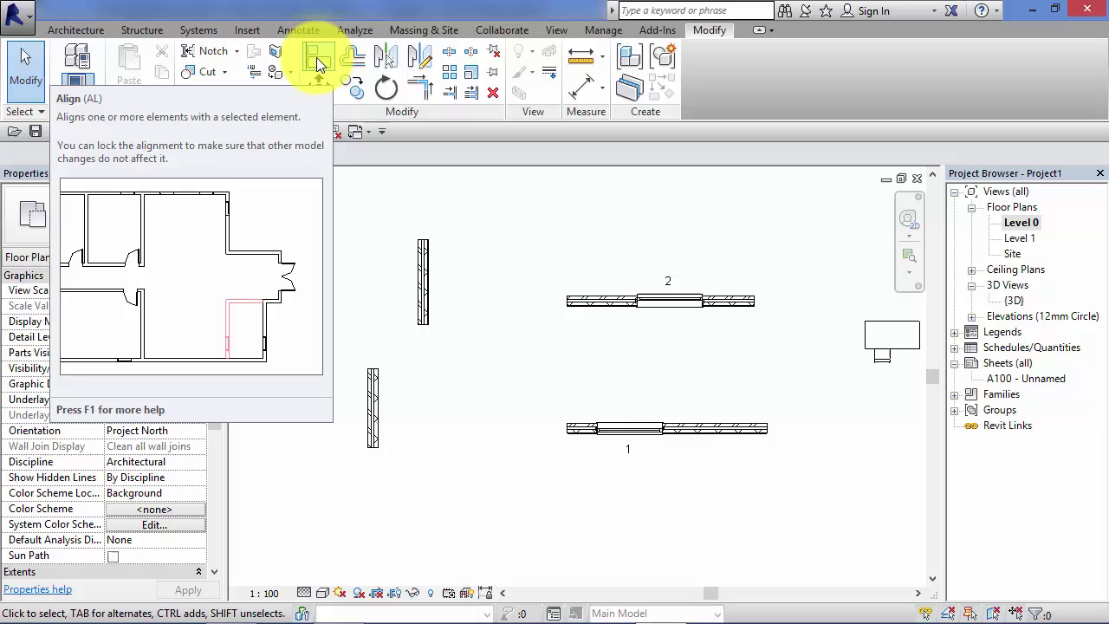
pyautogui.click(316, 57)
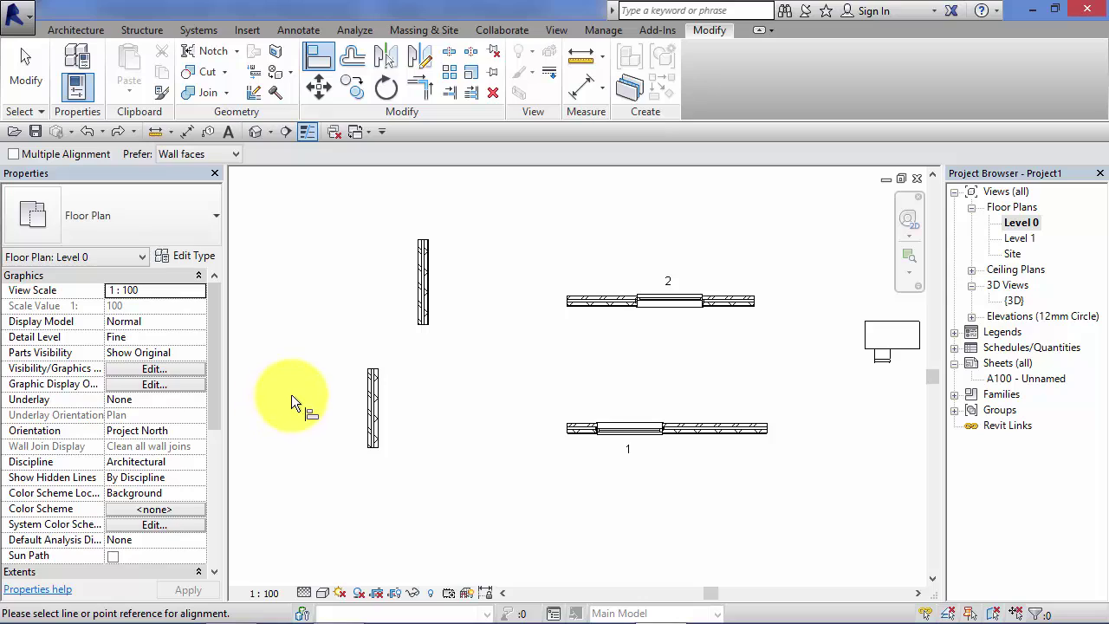
pyautogui.moveTo(296, 389); pyautogui.dragTo(300, 405, button='middle')
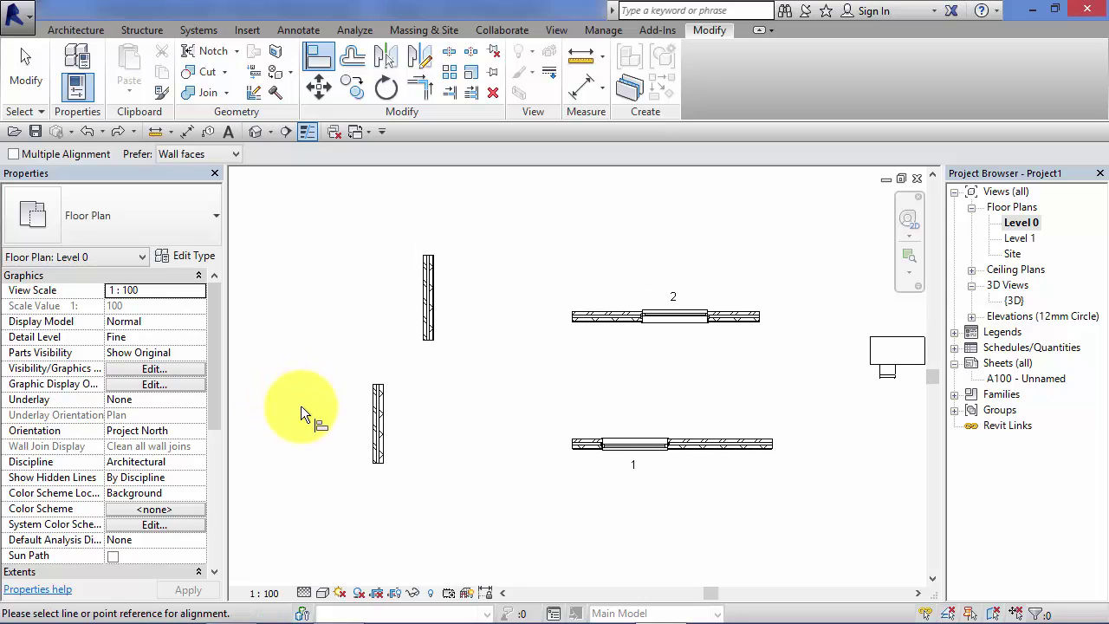
pyautogui.scroll(2, 300, 406)
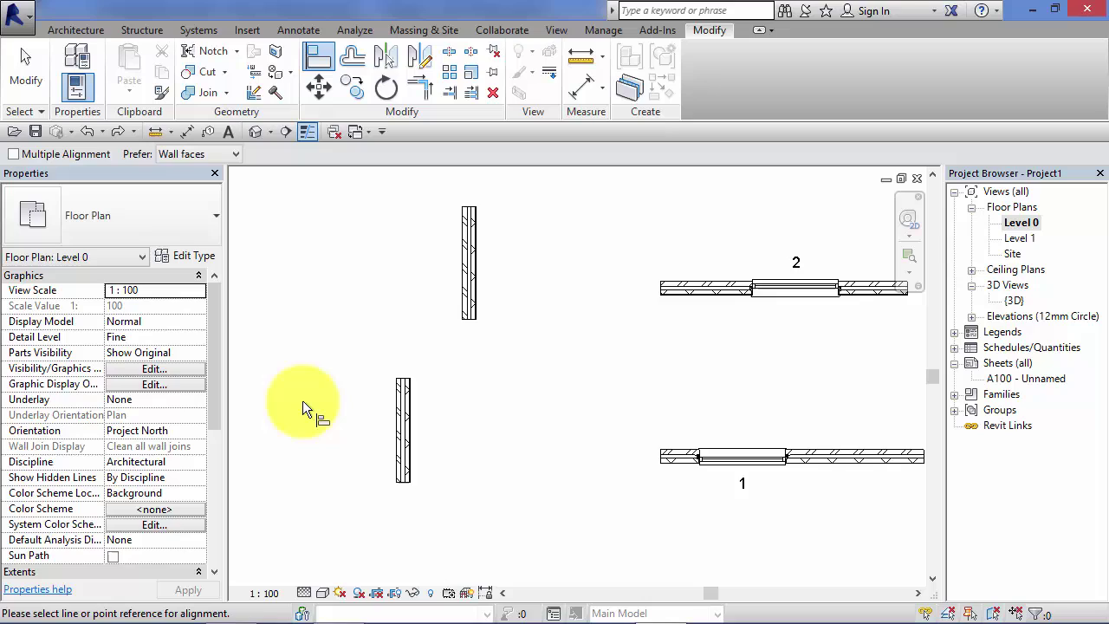
pyautogui.moveTo(305, 404); pyautogui.dragTo(314, 420, button='middle')
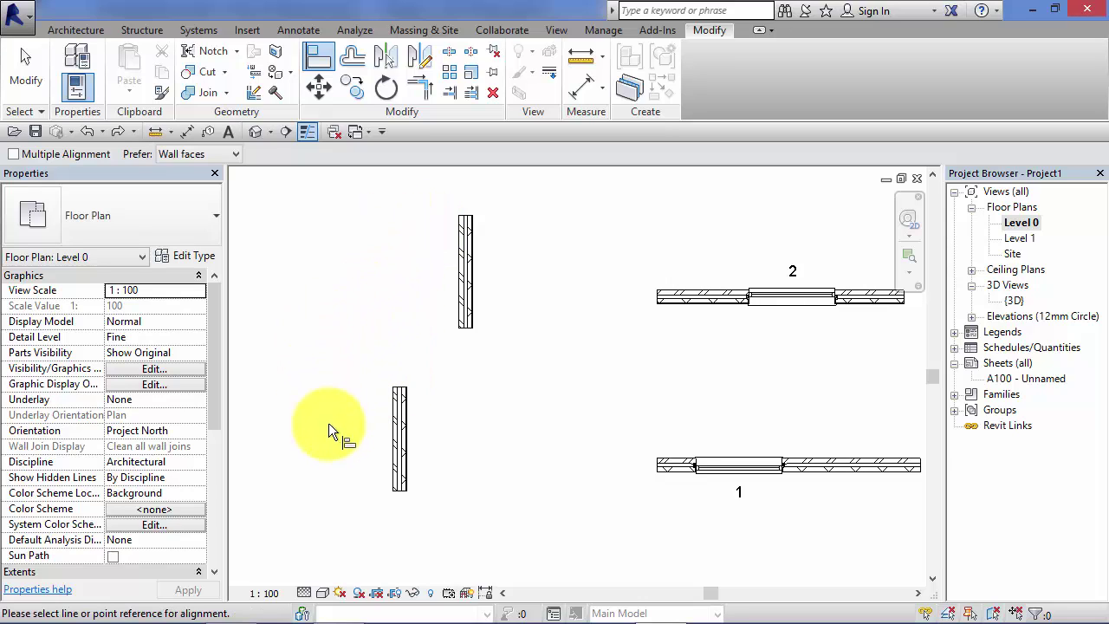
pyautogui.scroll(2, 332, 429)
pyautogui.moveTo(334, 431); pyautogui.dragTo(325, 486, button='middle')
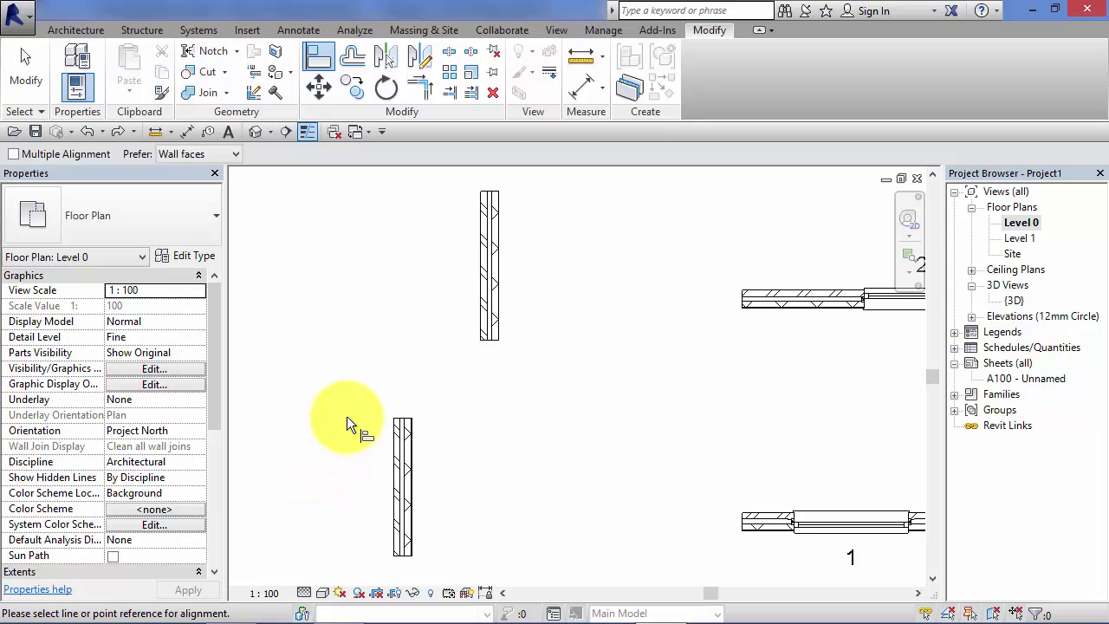
pyautogui.click(403, 473)
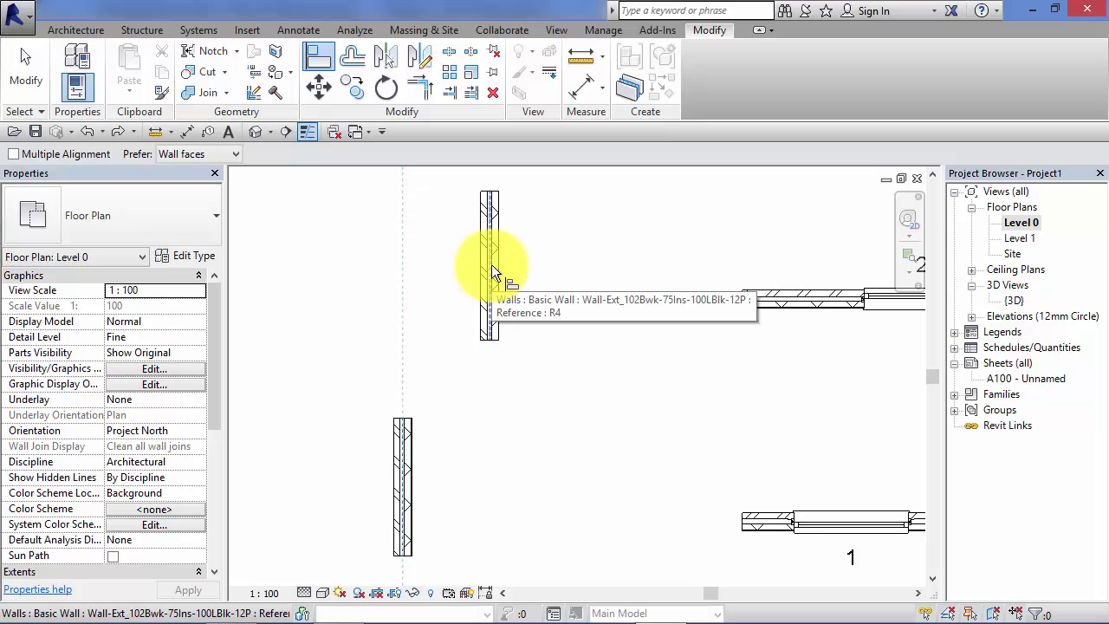
pyautogui.click(488, 263)
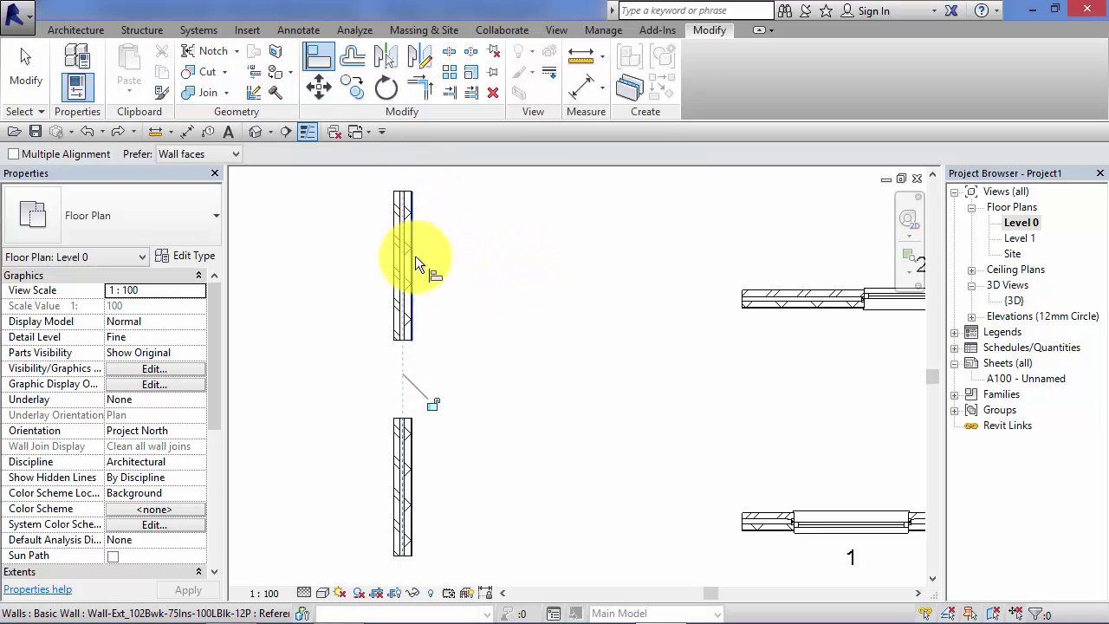
pyautogui.scroll(-2, 504, 428)
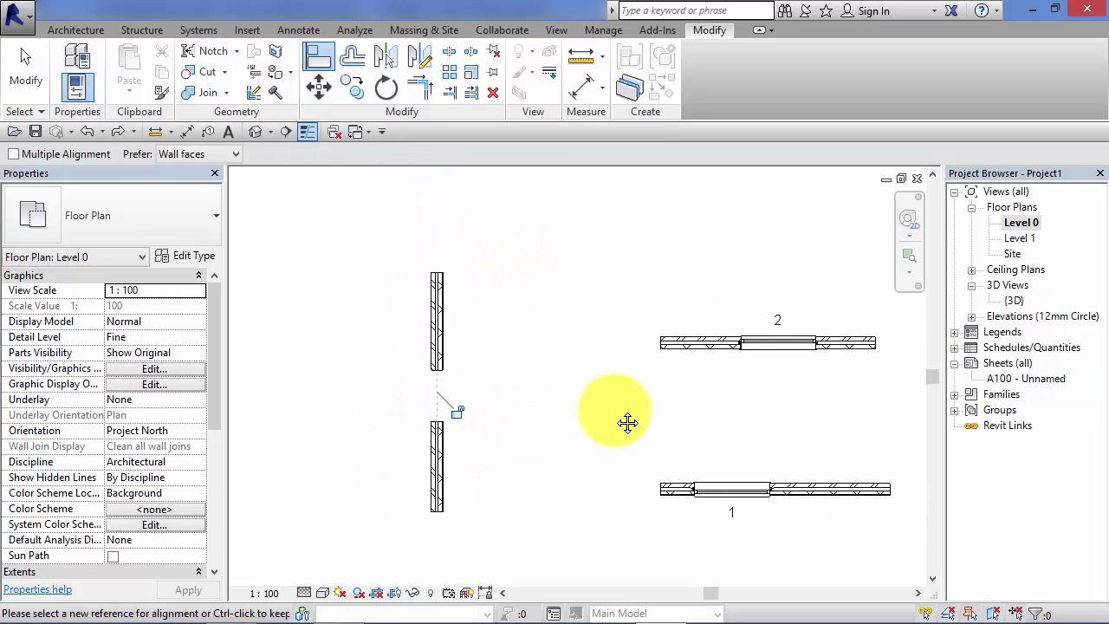
pyautogui.moveTo(626, 421); pyautogui.dragTo(391, 389, button='middle')
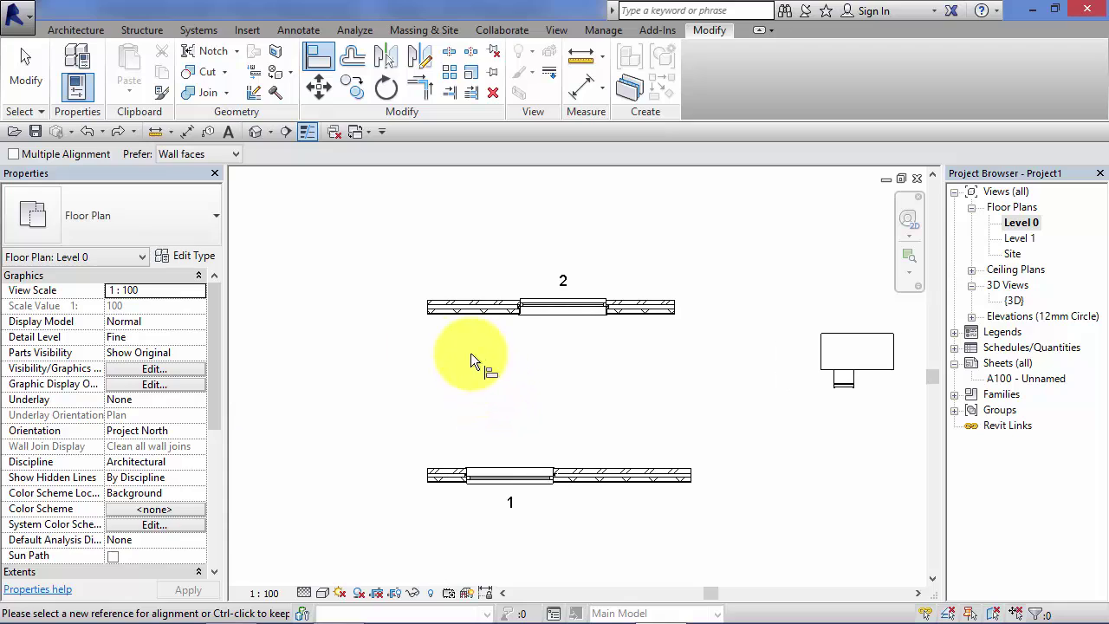
pyautogui.click(25, 75)
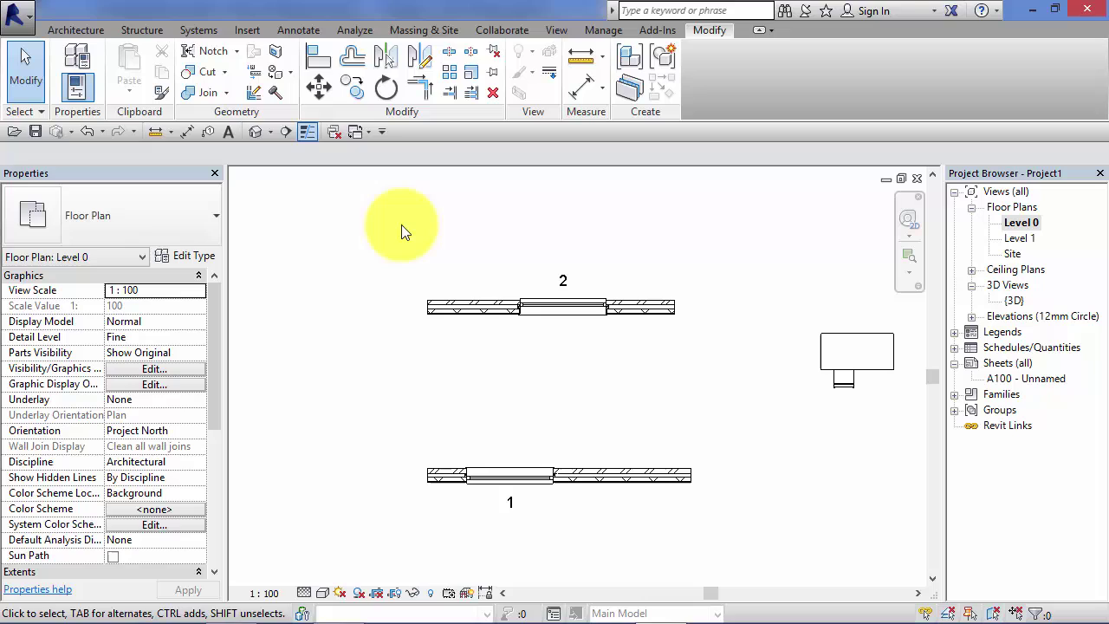
# Align the centre of window 1 in the lower horizontal wall with the centreline of window 2
pyautogui.click(318, 56)
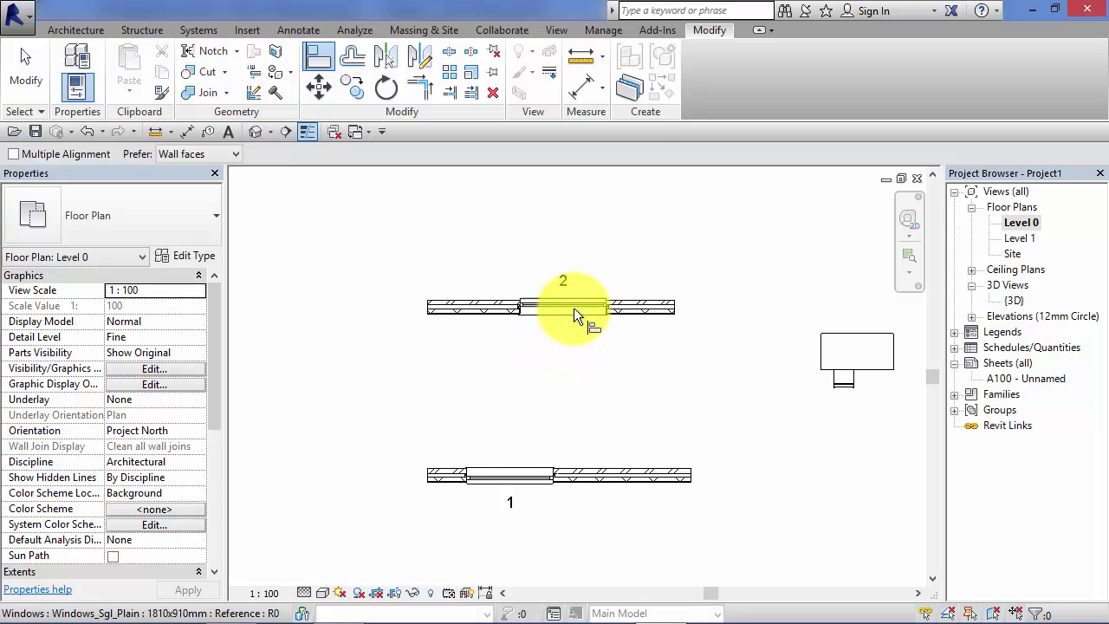
pyautogui.scroll(4, 573, 308)
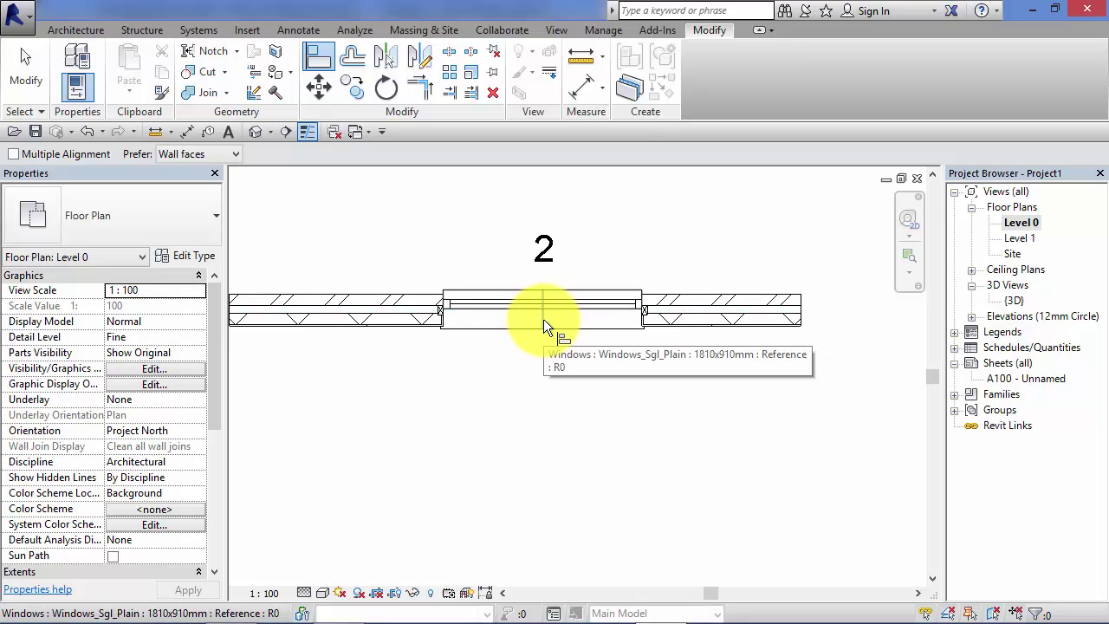
pyautogui.click(543, 319)
pyautogui.scroll(-3, 542, 318)
pyautogui.moveTo(575, 421); pyautogui.dragTo(587, 387, button='middle')
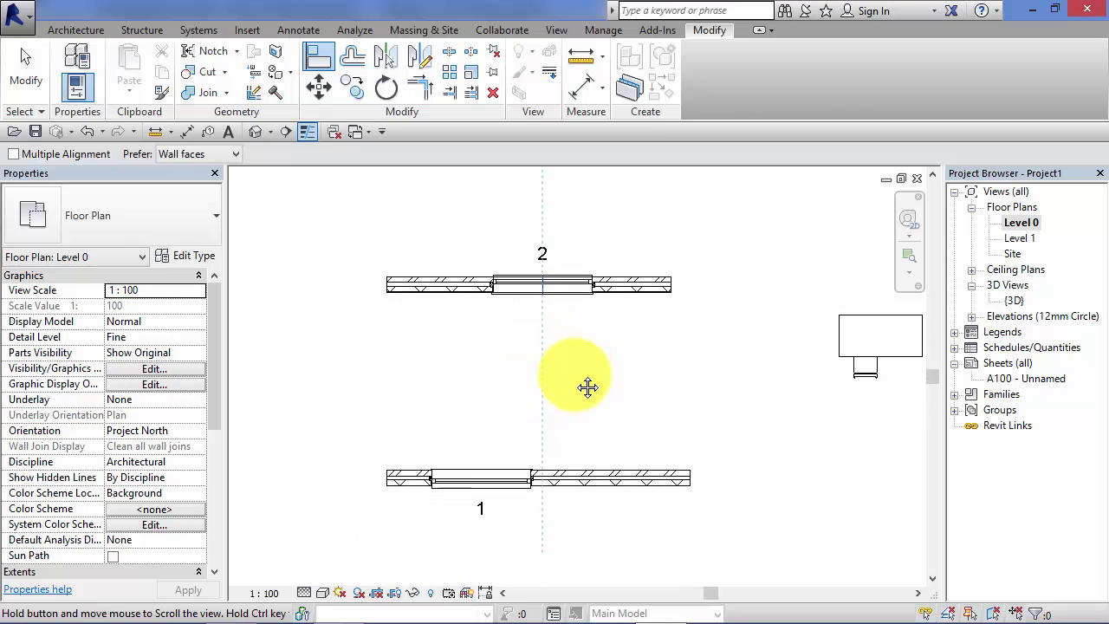
pyautogui.scroll(3, 511, 511)
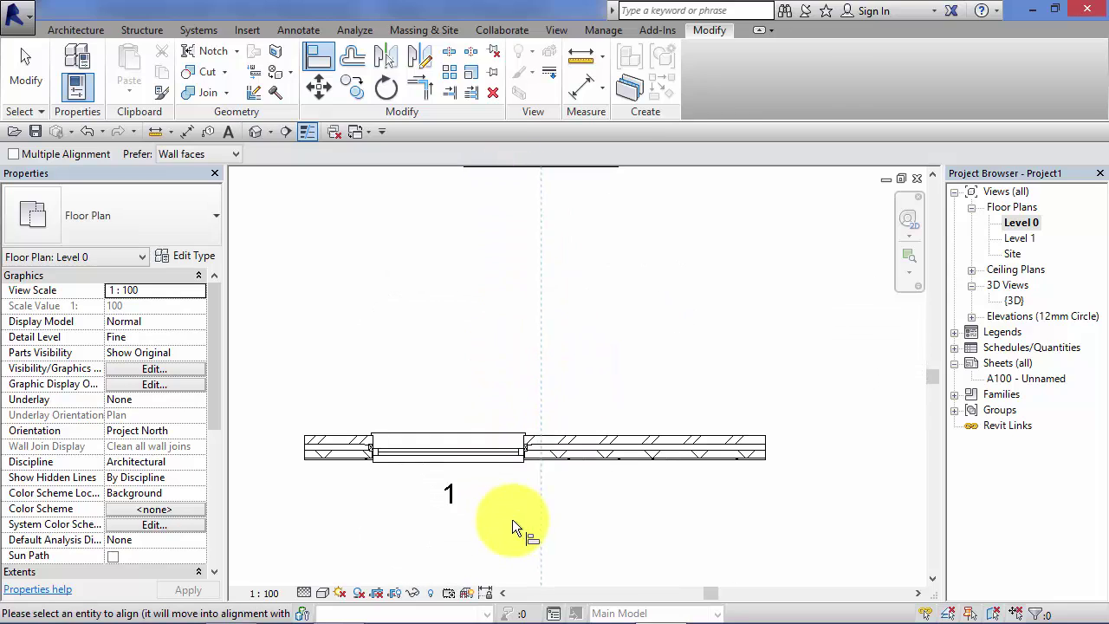
pyautogui.scroll(1, 512, 519)
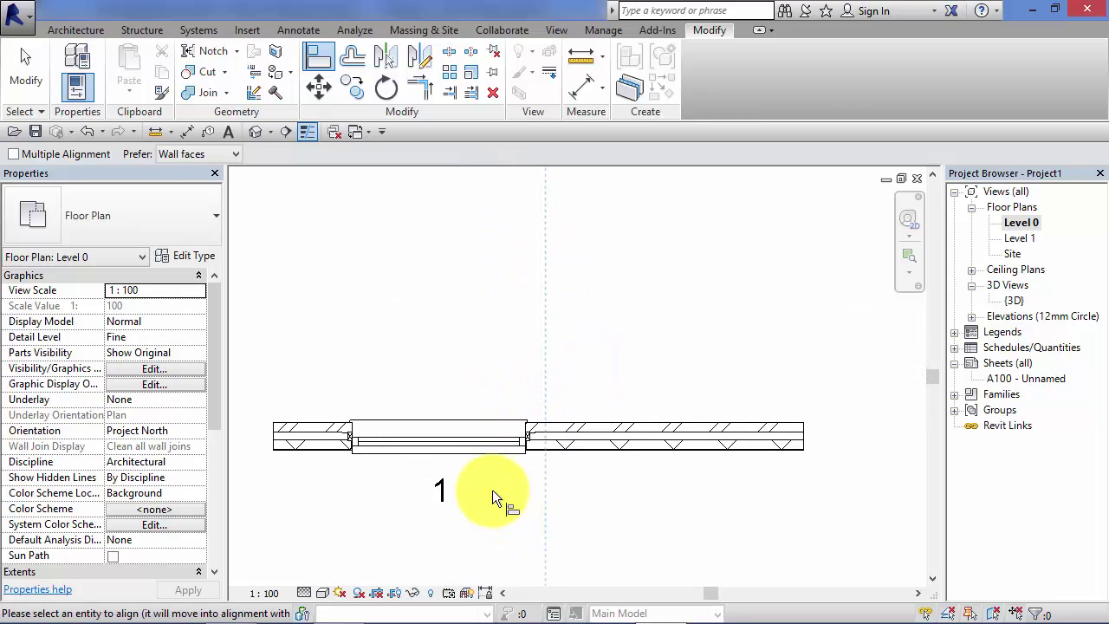
pyautogui.click(439, 425)
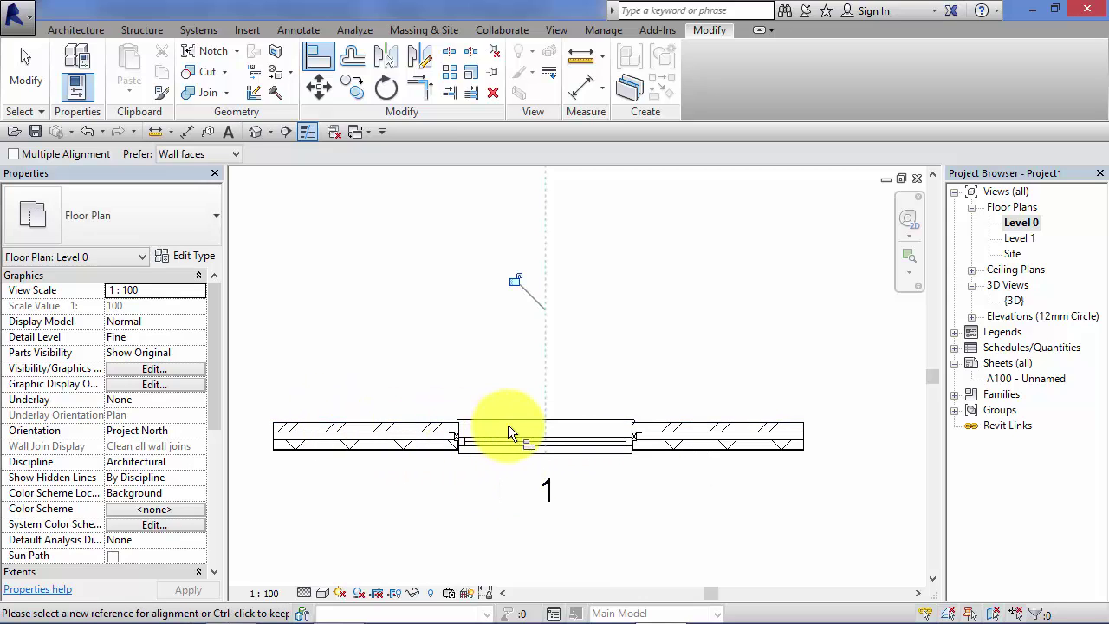
pyautogui.scroll(-4, 523, 413)
pyautogui.moveTo(648, 383); pyautogui.dragTo(448, 398, button='middle')
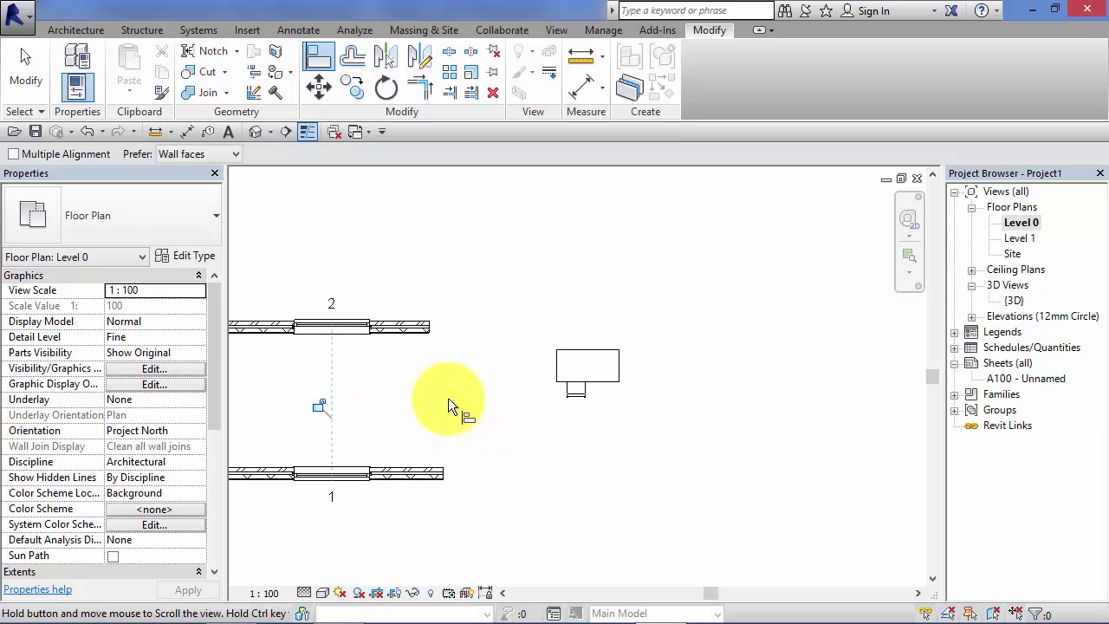
pyautogui.click(24, 76)
# Align the chair's centre with the vertical centreline of the desk
pyautogui.scroll(3, 653, 371)
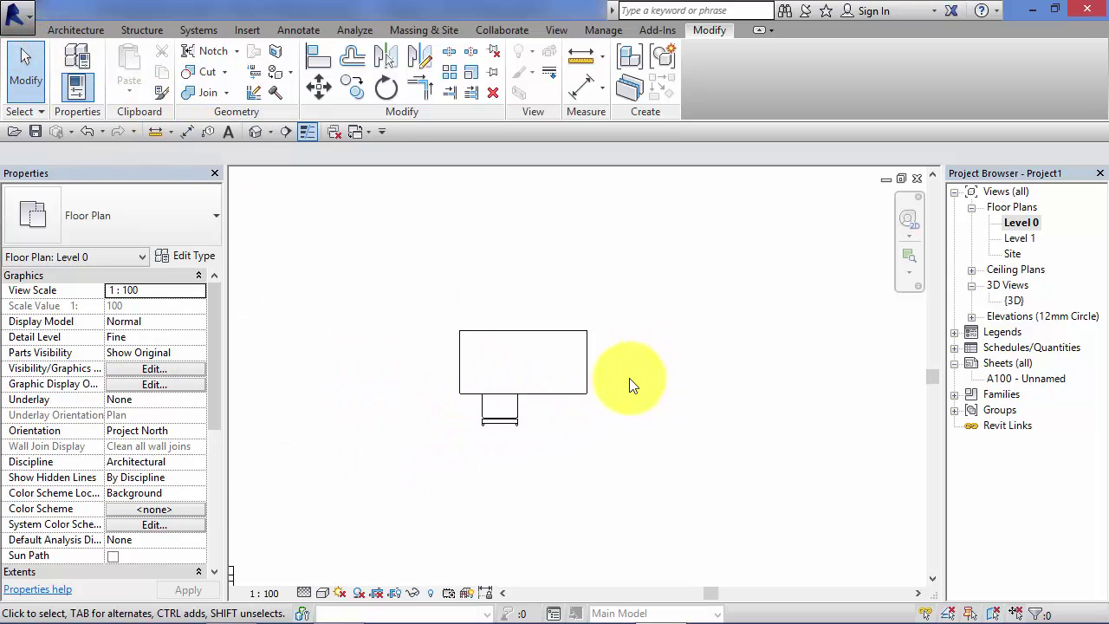
pyautogui.scroll(2, 629, 378)
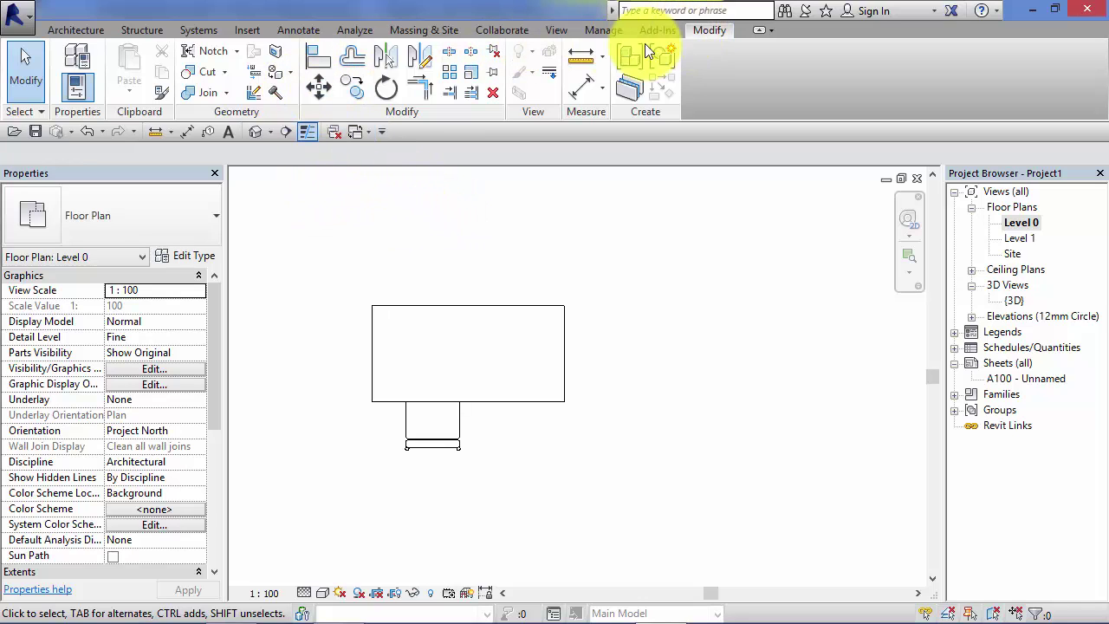
pyautogui.click(318, 59)
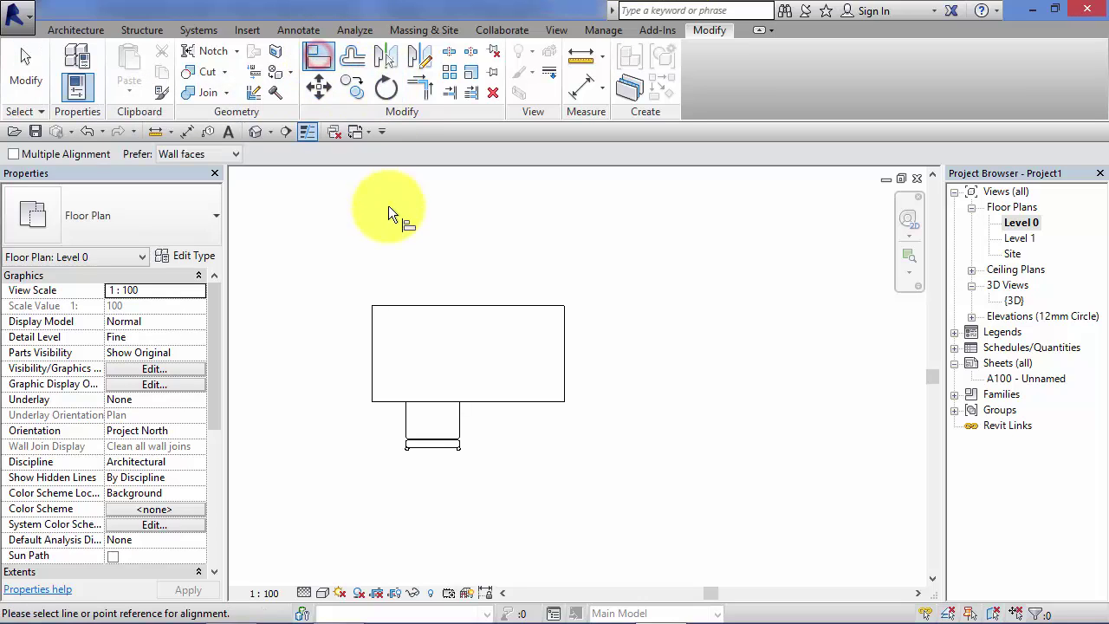
pyautogui.click(467, 355)
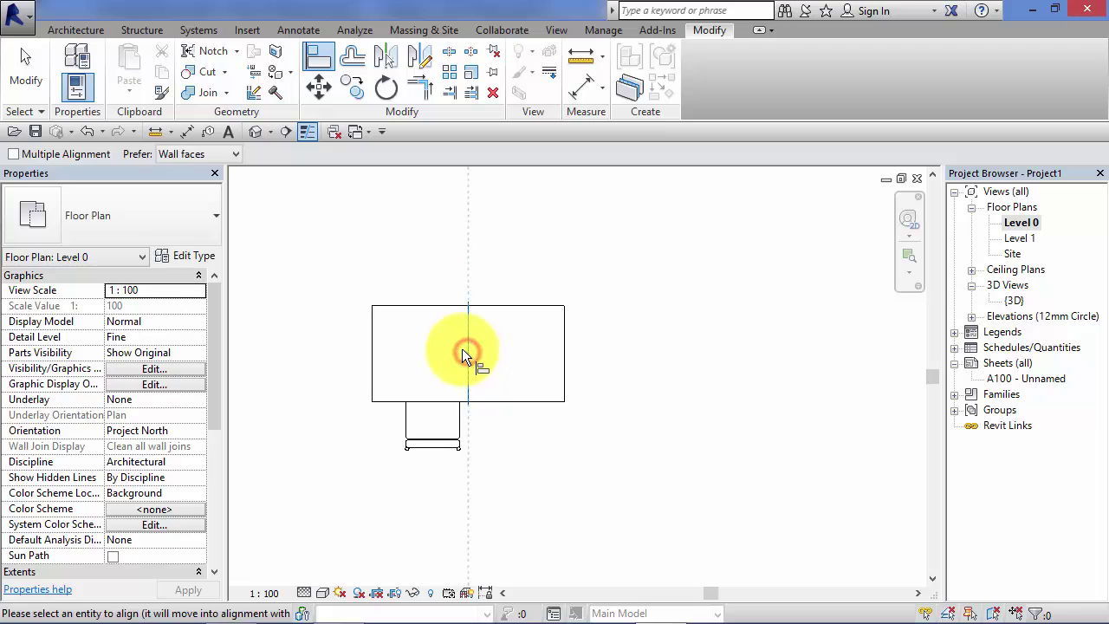
pyautogui.click(434, 423)
pyautogui.scroll(-3, 619, 442)
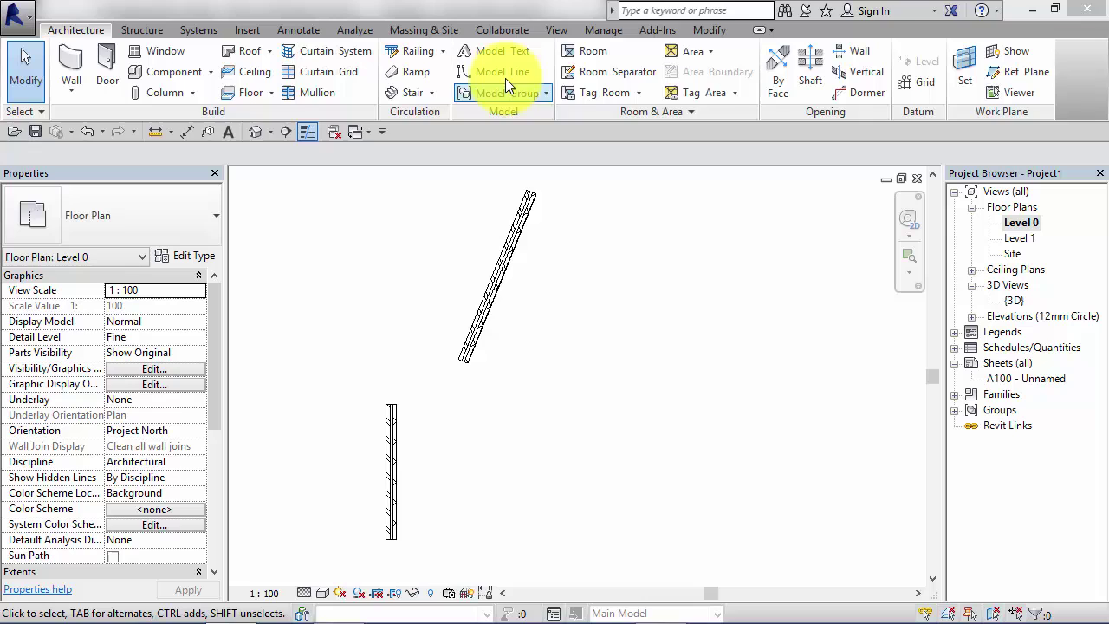
# Align the angled wall with the left face of the lower vertical wall using the Align tool
pyautogui.click(709, 29)
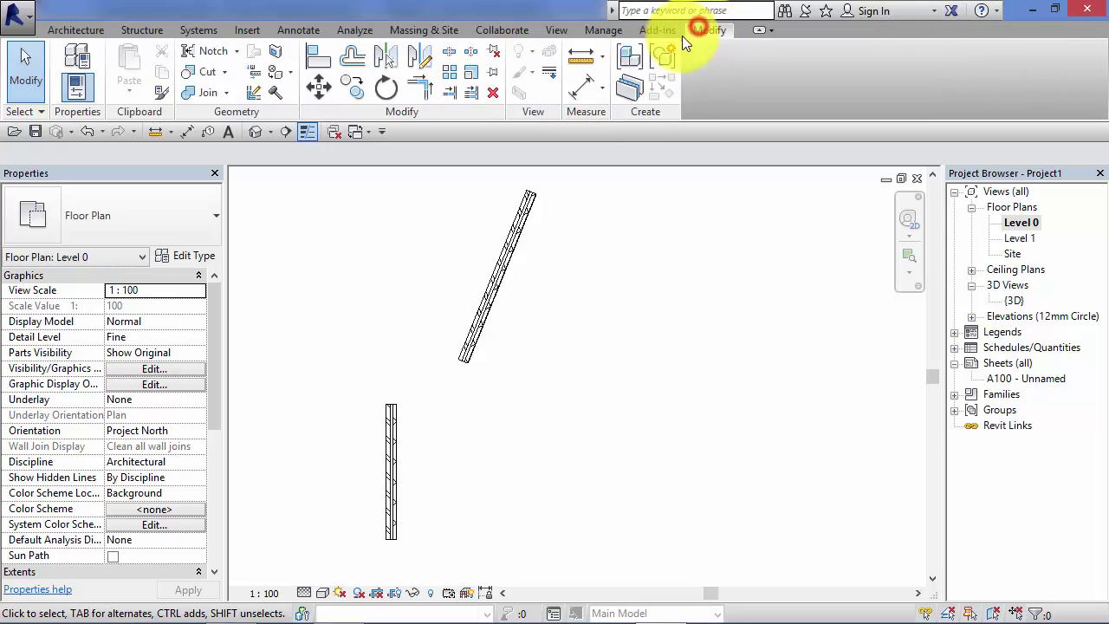
pyautogui.click(316, 58)
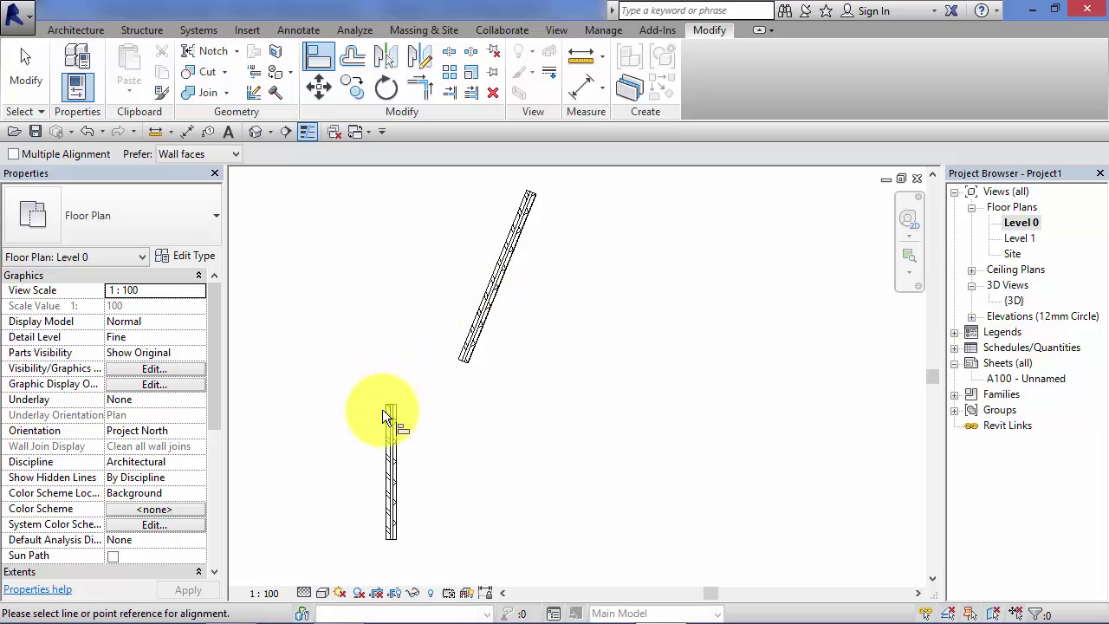
pyautogui.scroll(1, 353, 442)
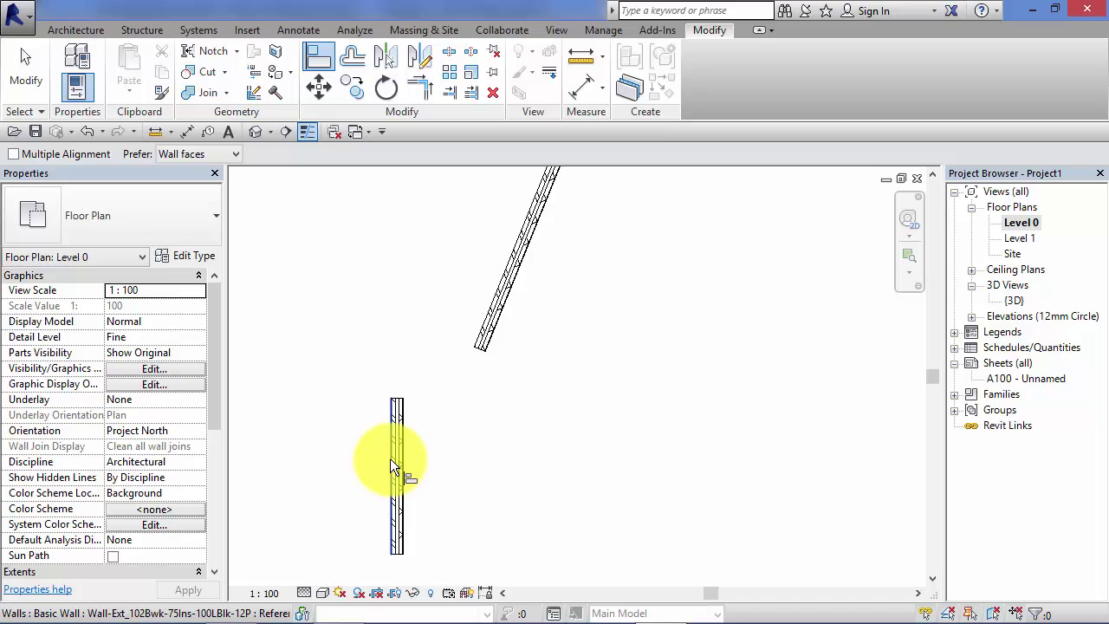
pyautogui.click(390, 459)
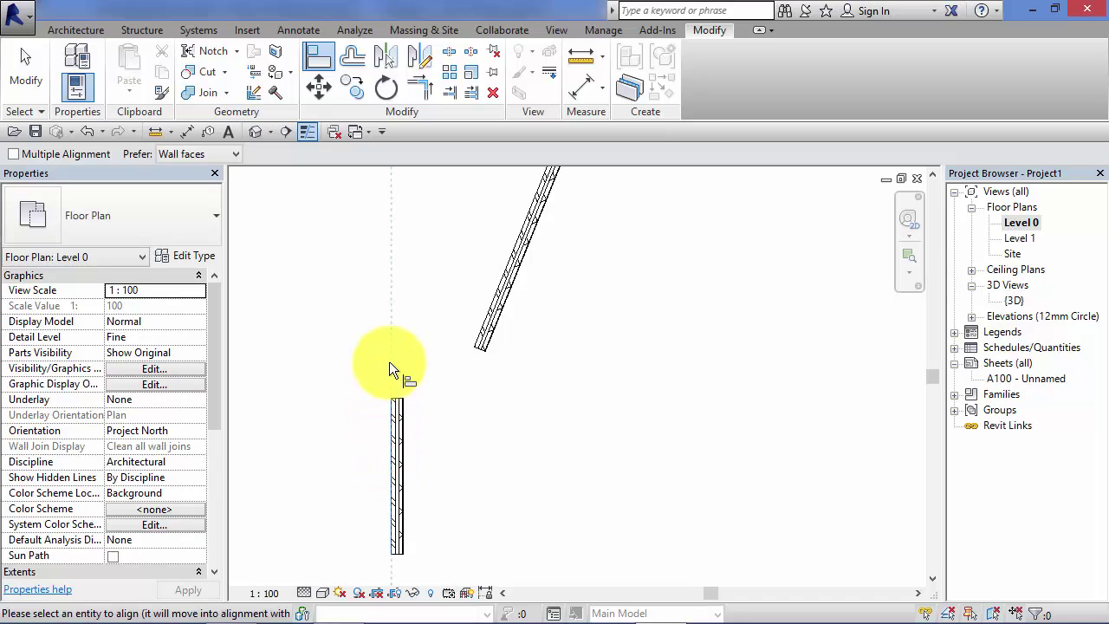
pyautogui.click(503, 275)
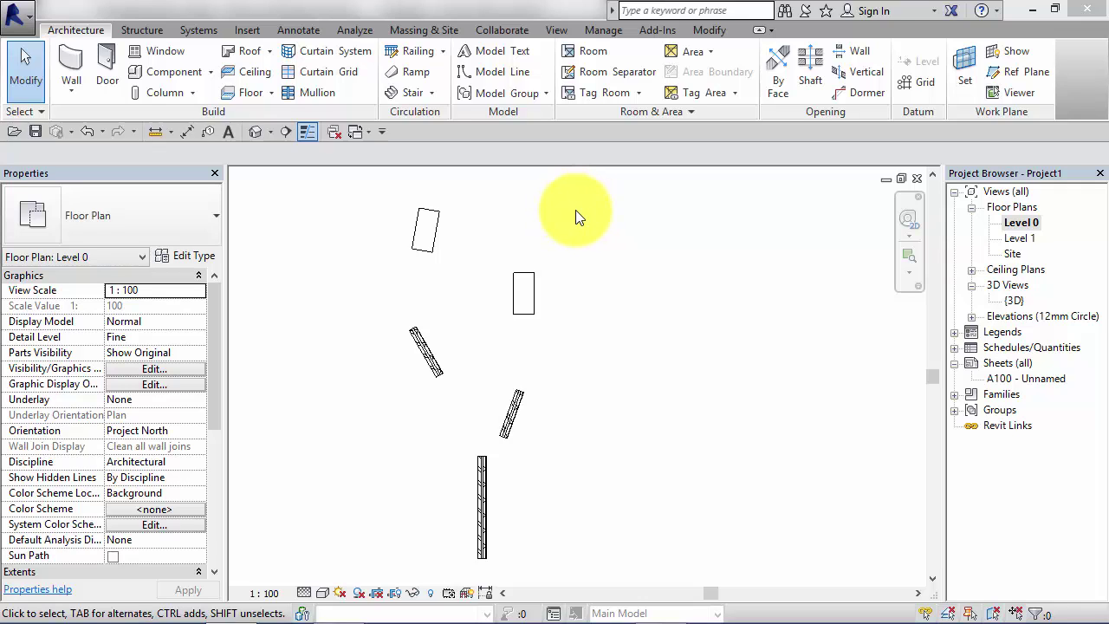
# Enable Multiple Alignment and align both short angled walls with the left face of the vertical wall
pyautogui.click(712, 31)
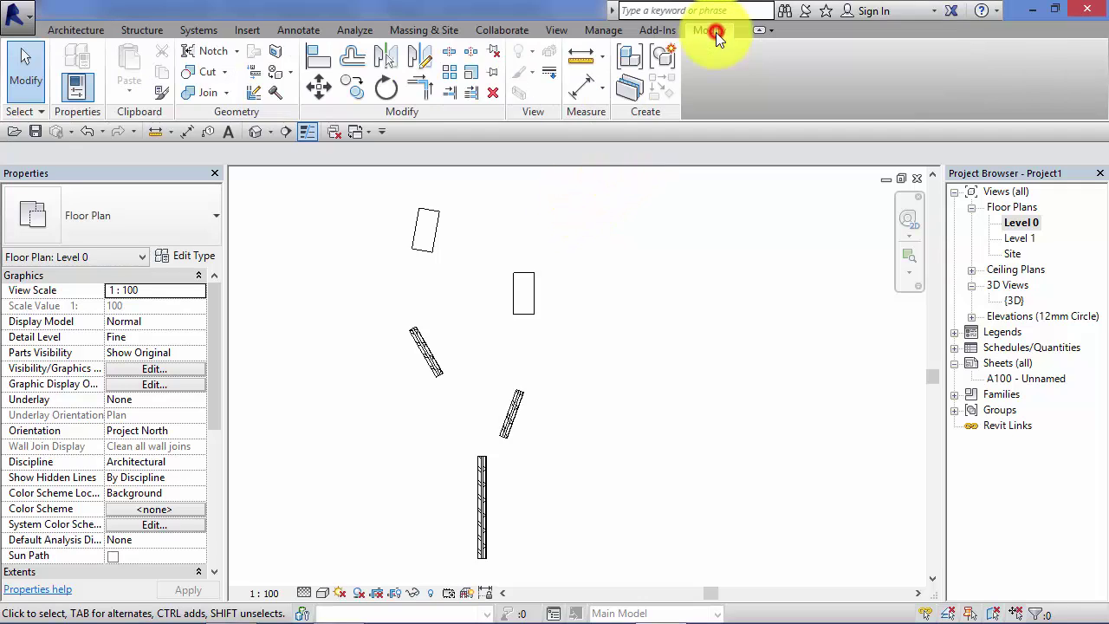
pyautogui.click(319, 57)
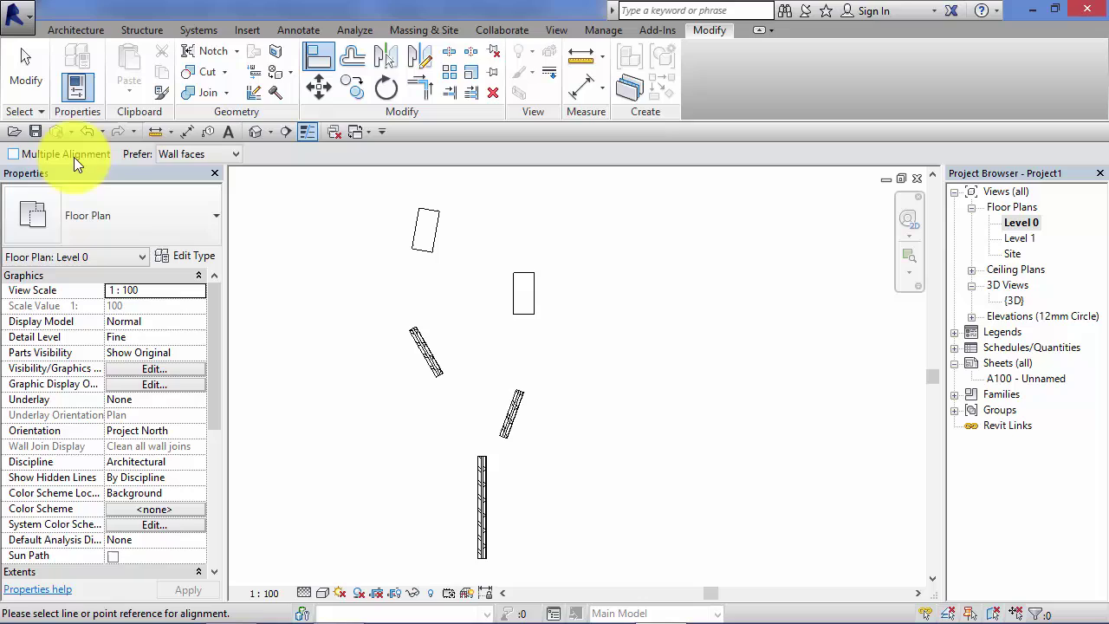
pyautogui.click(13, 154)
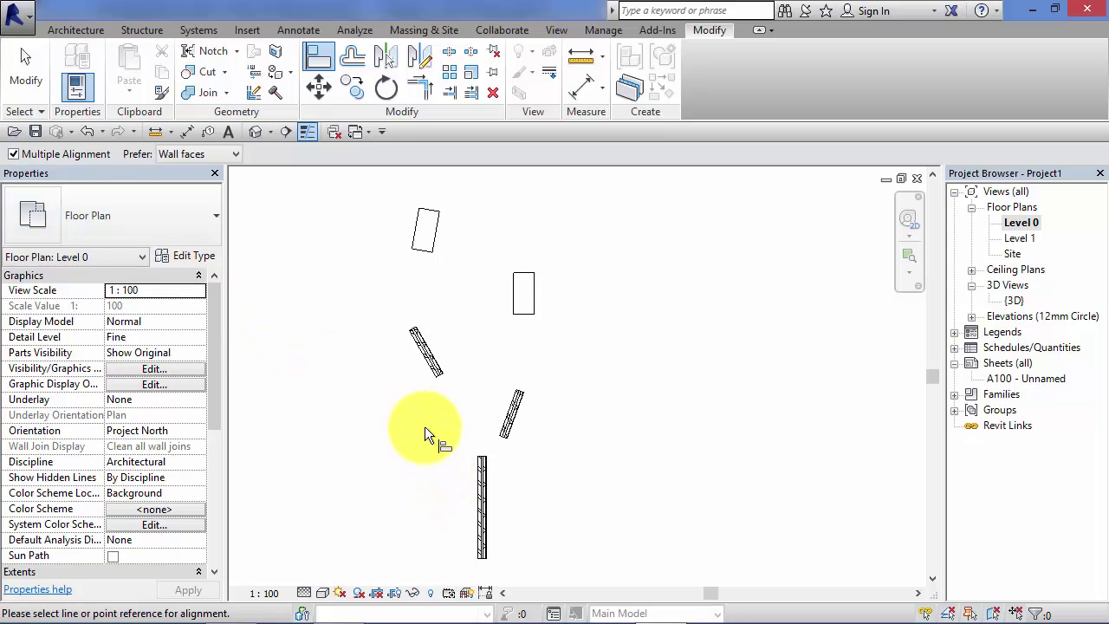
pyautogui.click(474, 509)
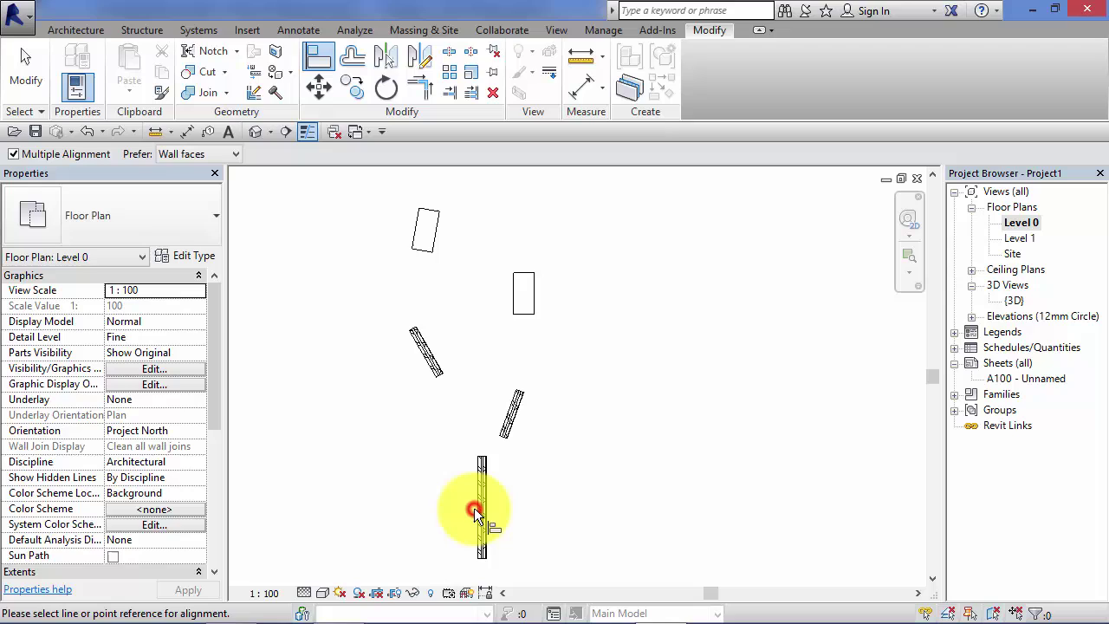
pyautogui.click(477, 506)
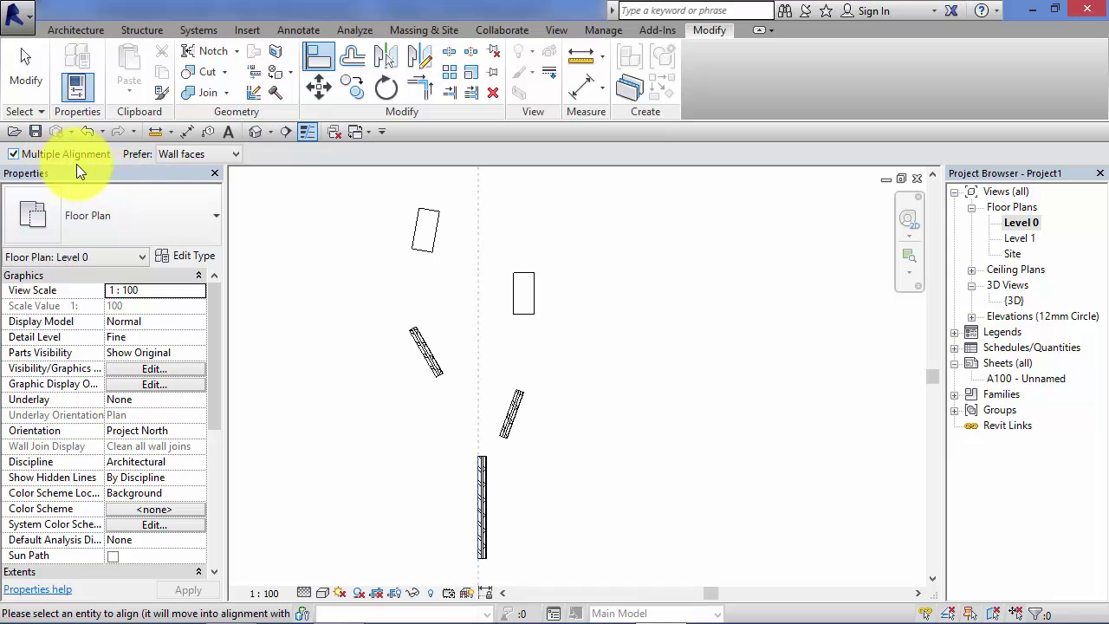
pyautogui.click(506, 414)
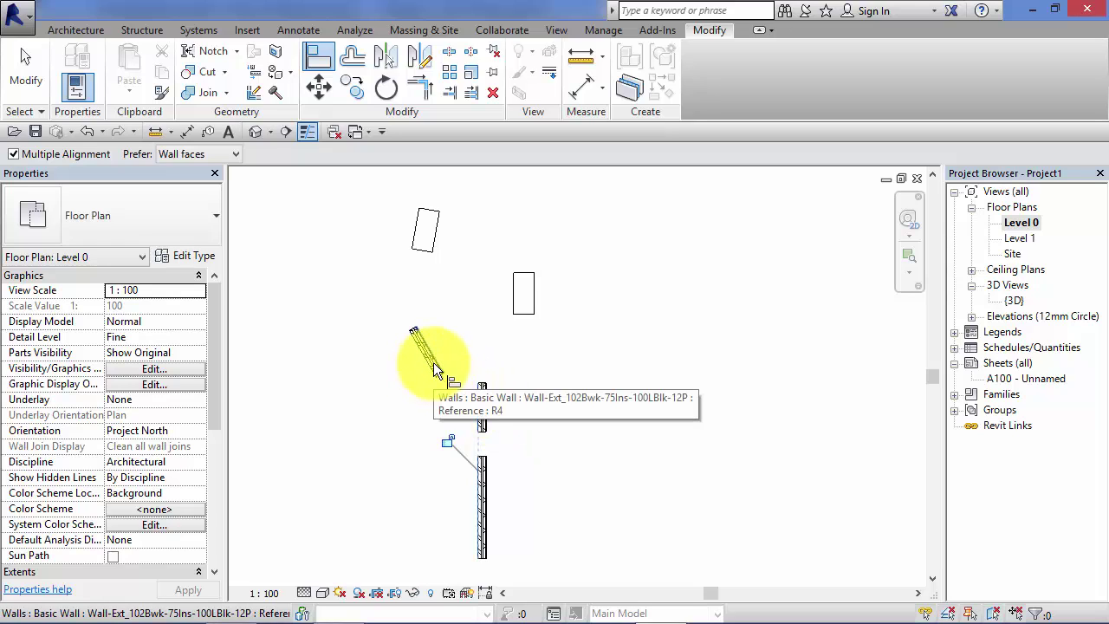
pyautogui.scroll(5, 434, 362)
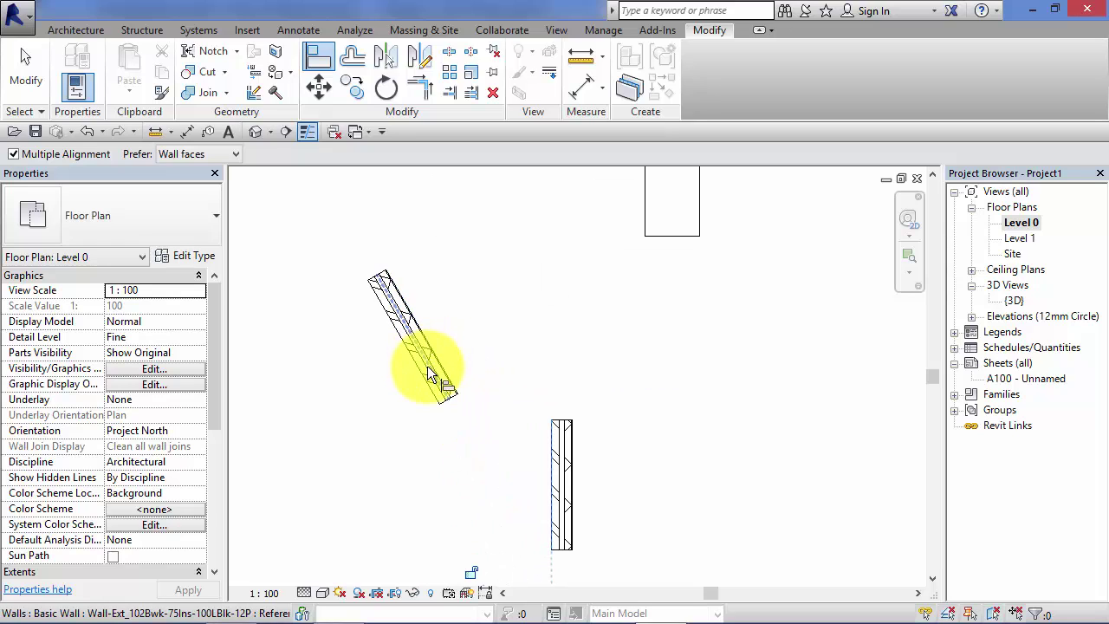
pyautogui.click(427, 366)
pyautogui.scroll(-2, 427, 366)
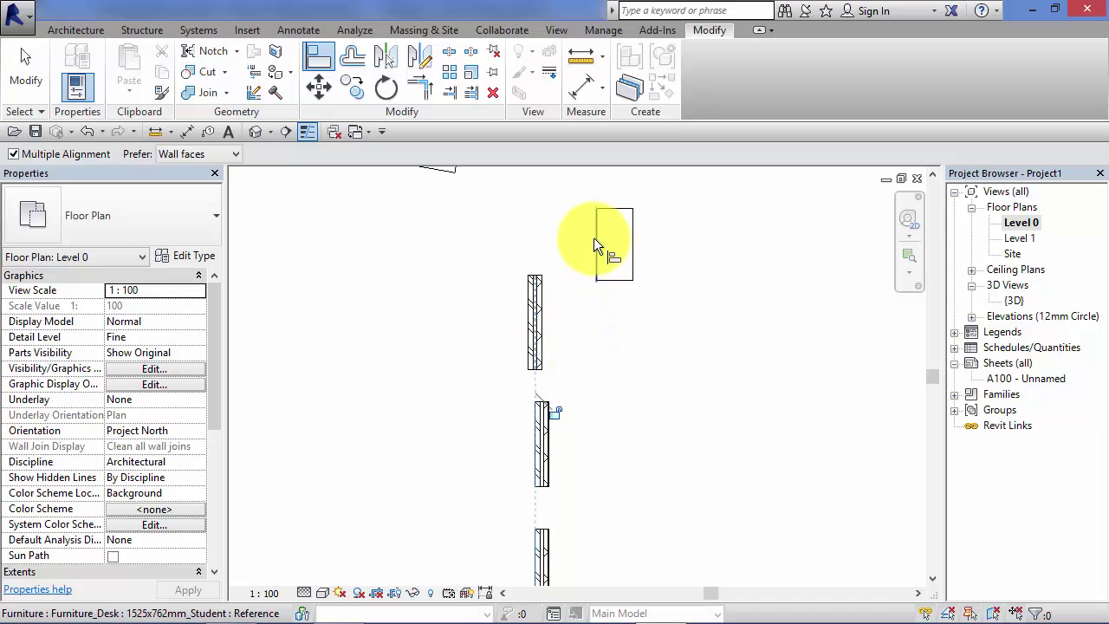
# Align the left edge of the upright desk and the centreline of the rotated desk with the same wall reference
pyautogui.click(595, 238)
pyautogui.moveTo(601, 249); pyautogui.dragTo(511, 407, button='middle')
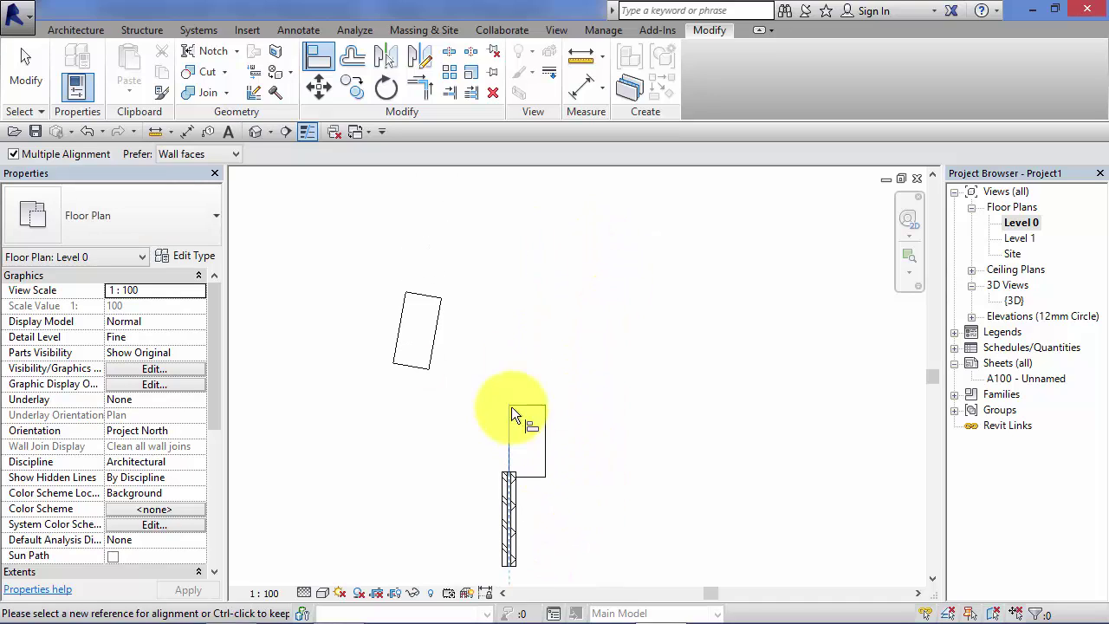
pyautogui.click(416, 318)
pyautogui.scroll(-2, 627, 364)
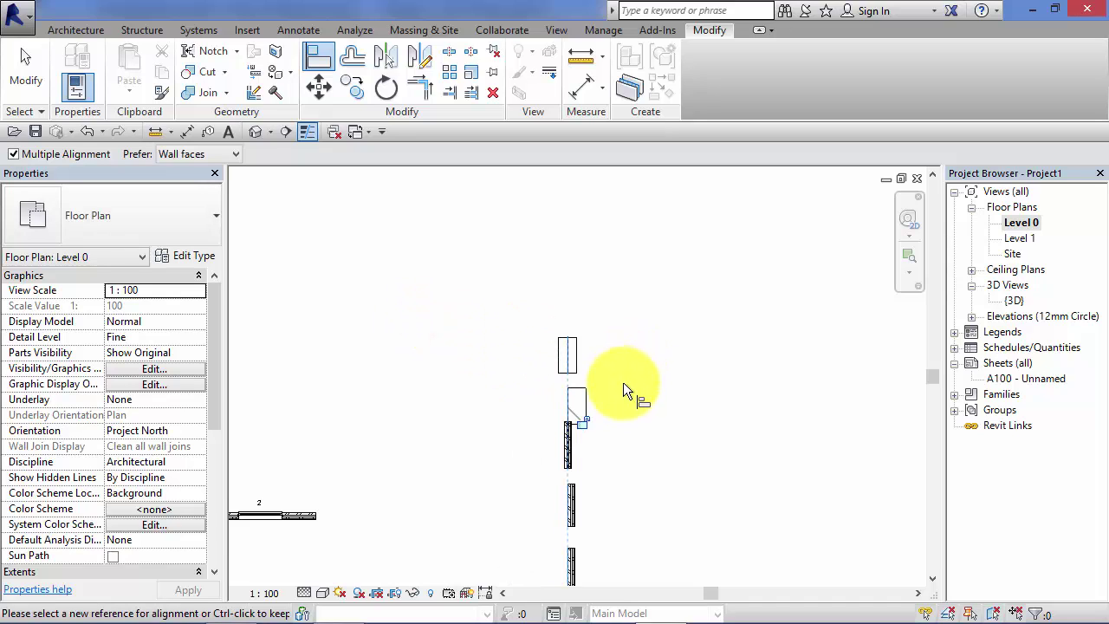
pyautogui.scroll(-1, 623, 382)
pyautogui.moveTo(634, 410)
pyautogui.mouseDown(button='middle')
pyautogui.moveTo(607, 367)
pyautogui.moveTo(569, 339)
pyautogui.mouseUp(button='middle')
pyautogui.scroll(1, 569, 338)
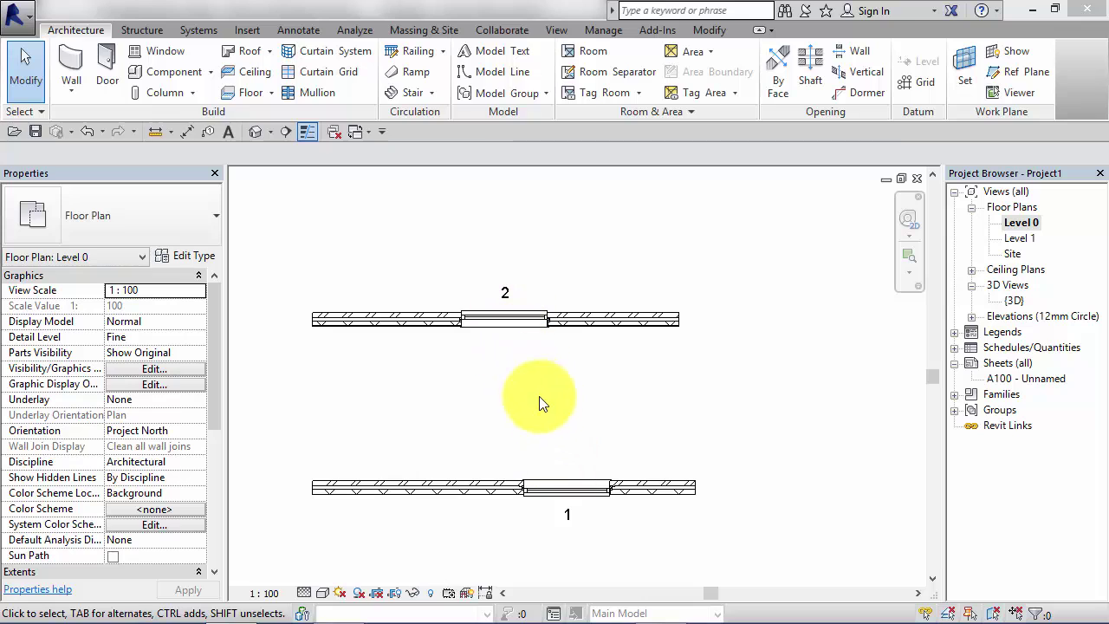
# Align the centre of window 1 with the centreline of window 2 and lock the alignment
pyautogui.click(717, 31)
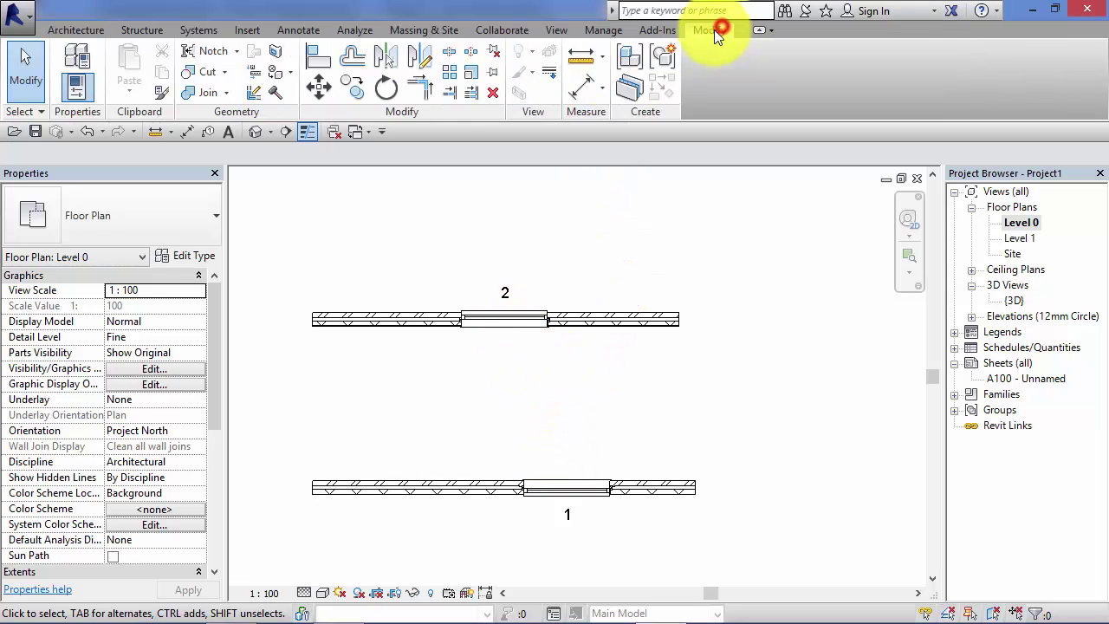
pyautogui.click(312, 56)
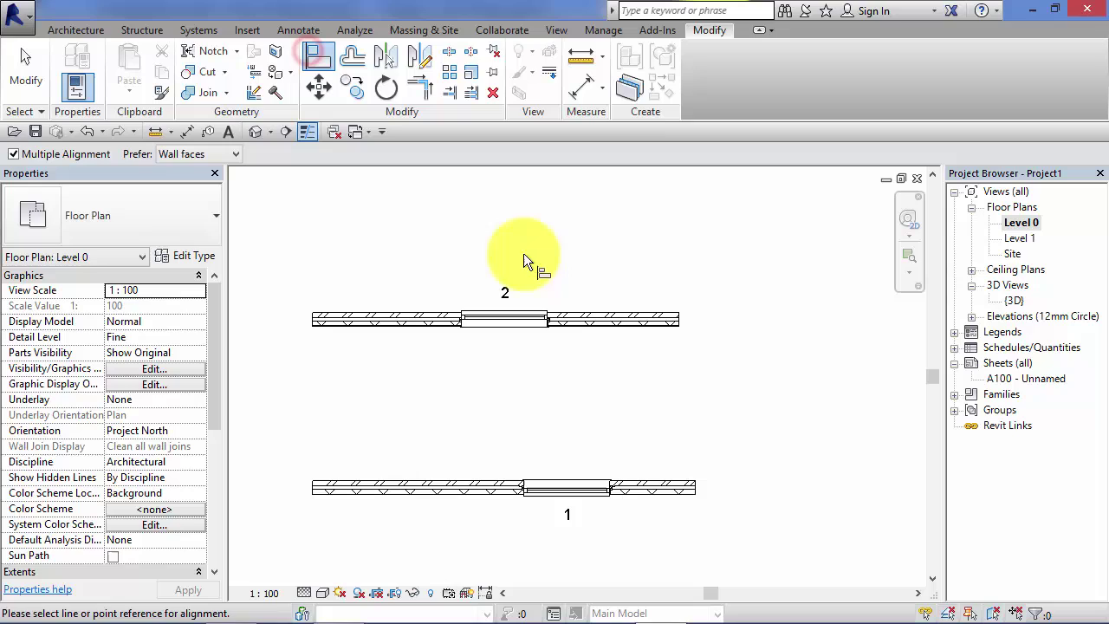
pyautogui.click(506, 322)
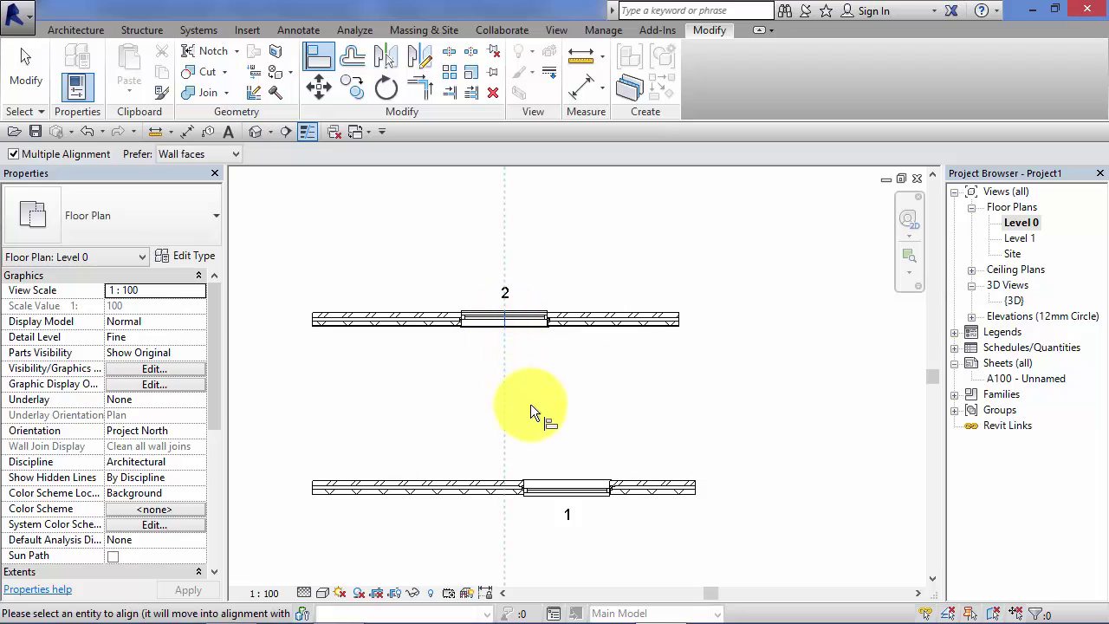
pyautogui.click(567, 485)
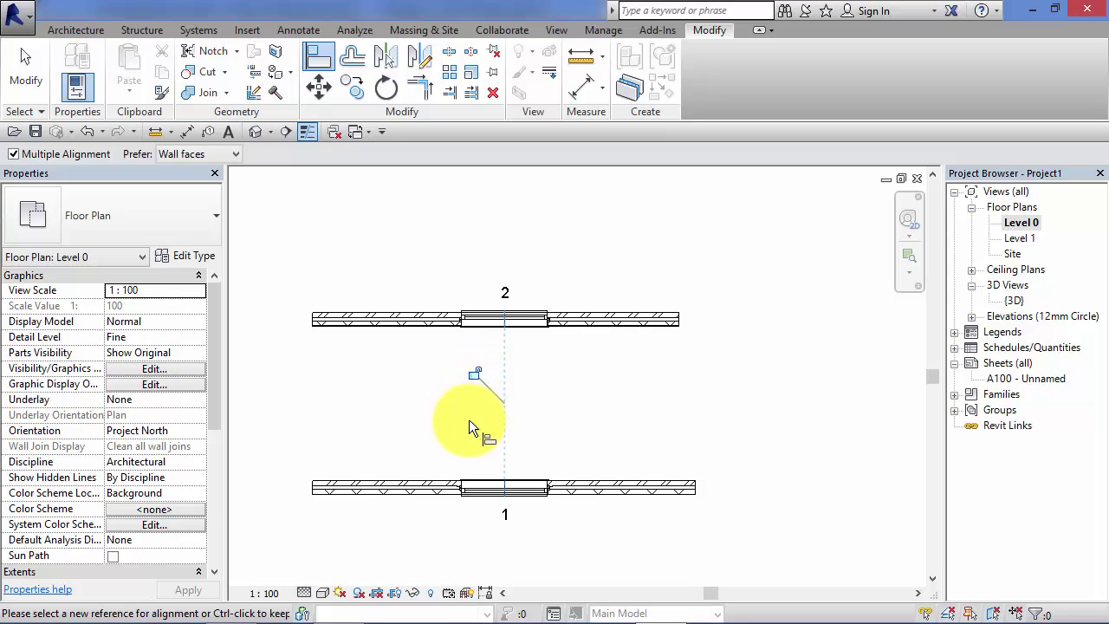
pyautogui.click(474, 375)
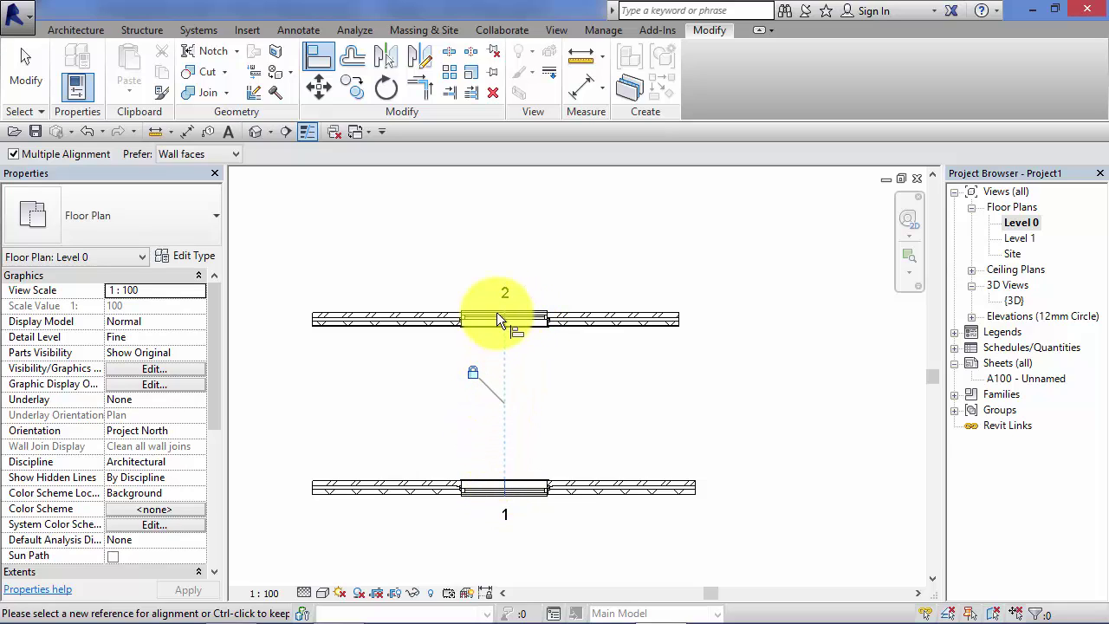
pyautogui.click(26, 80)
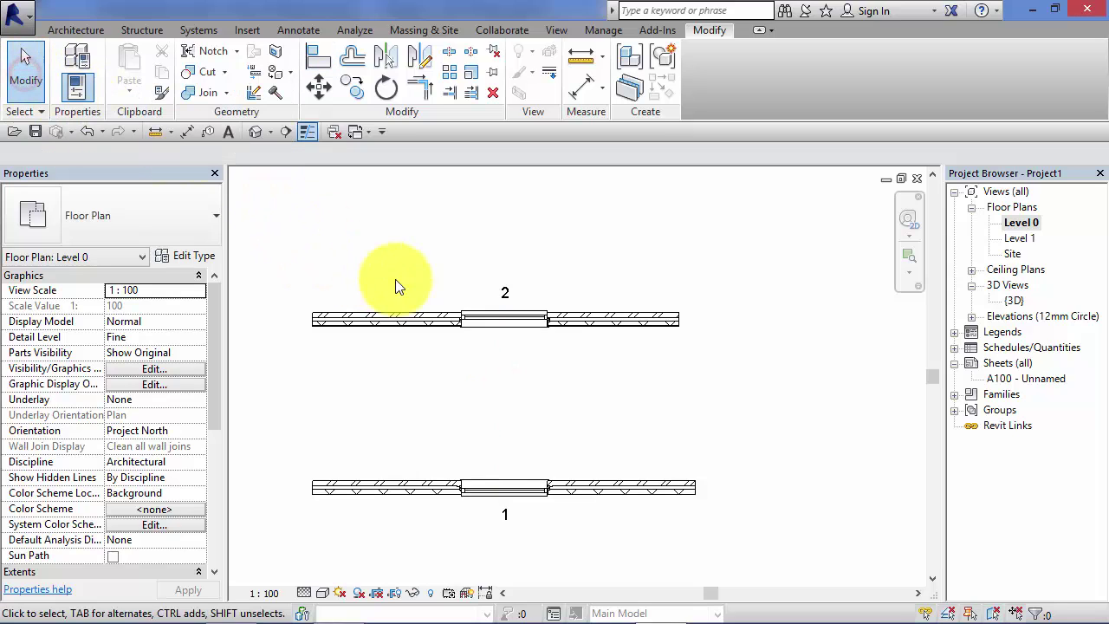
# Test the locked alignment by moving window 2 to about 1311 mm from its wall's left end, and window 1 back to the right
pyautogui.click(531, 315)
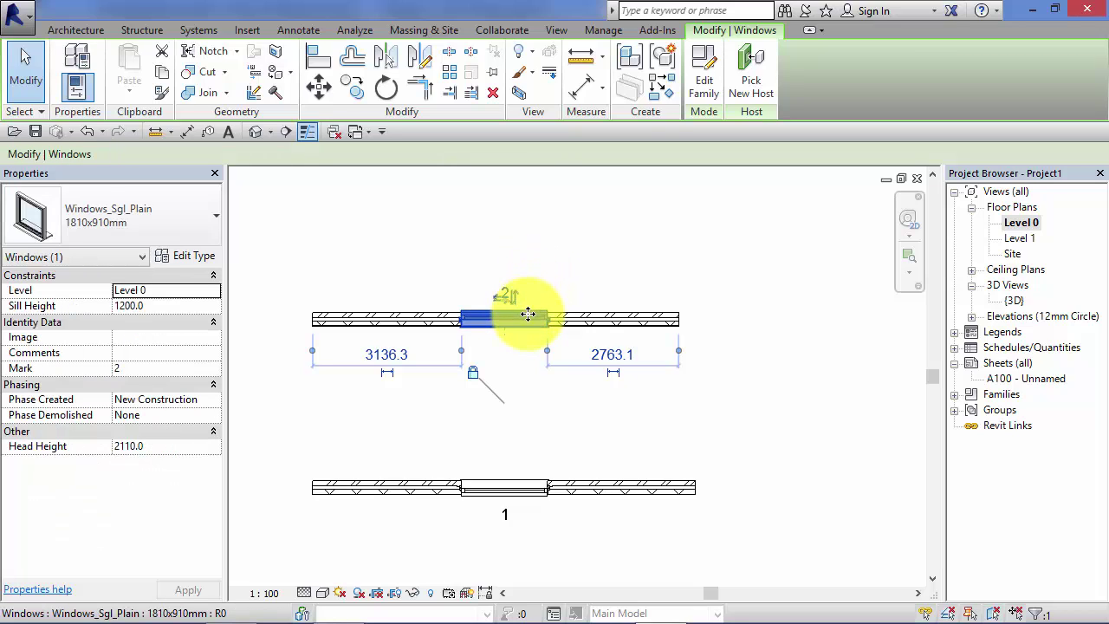
pyautogui.moveTo(531, 313); pyautogui.dragTo(443, 314)
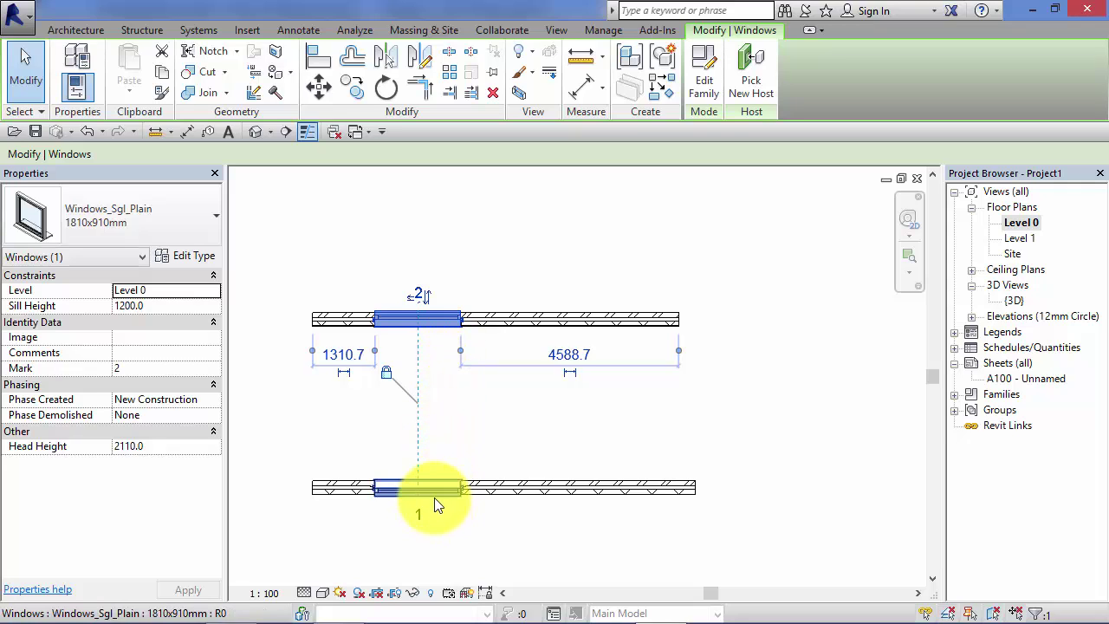
pyautogui.click(386, 373)
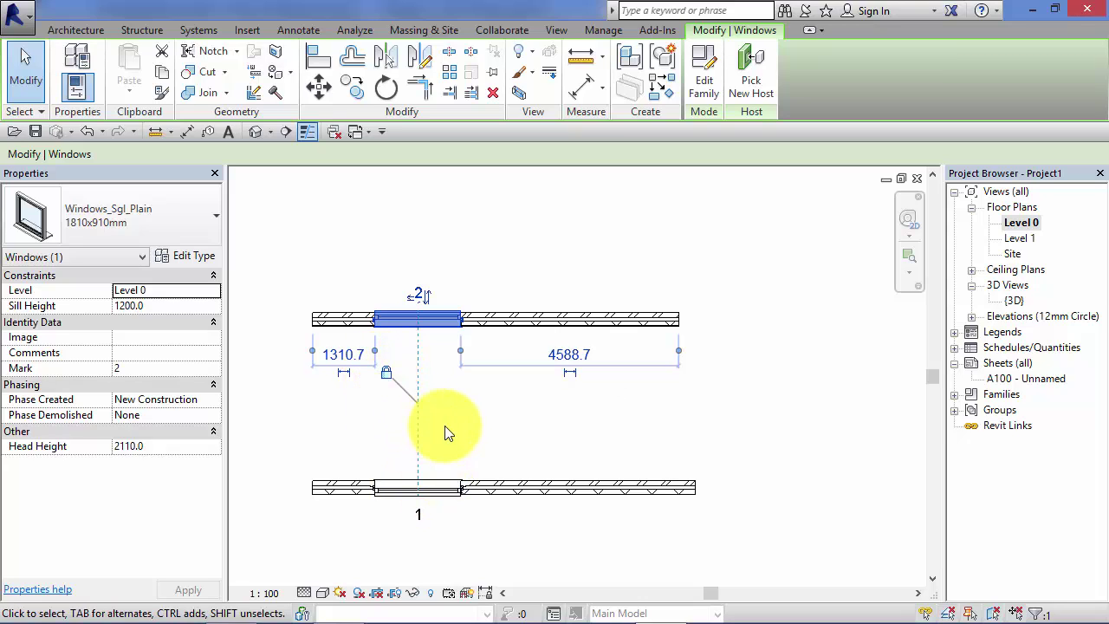
pyautogui.click(434, 487)
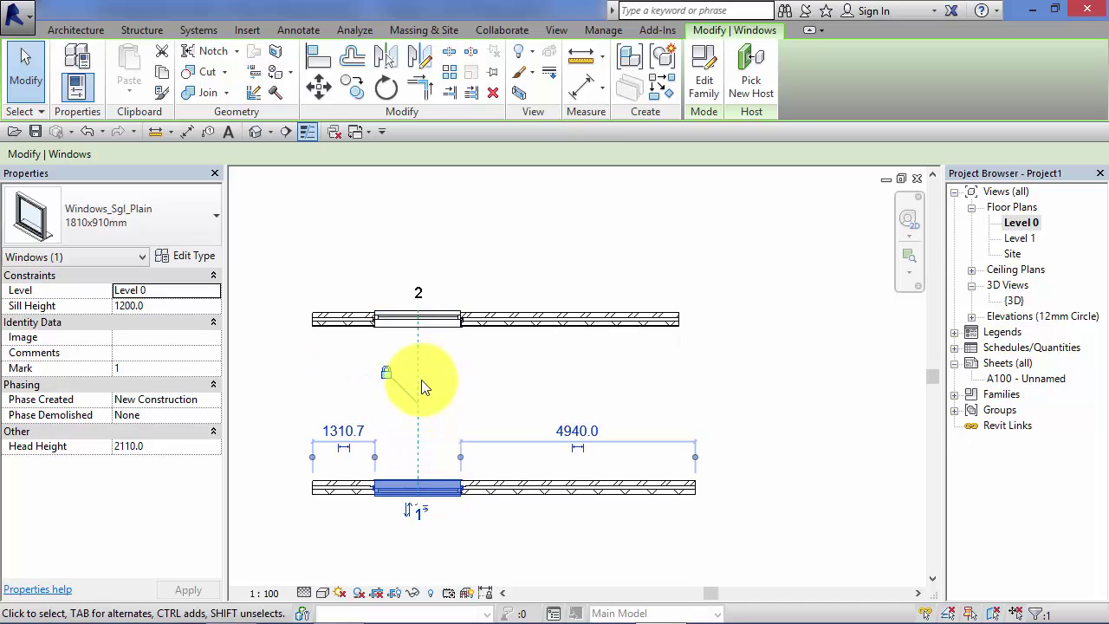
pyautogui.moveTo(422, 488); pyautogui.dragTo(567, 496)
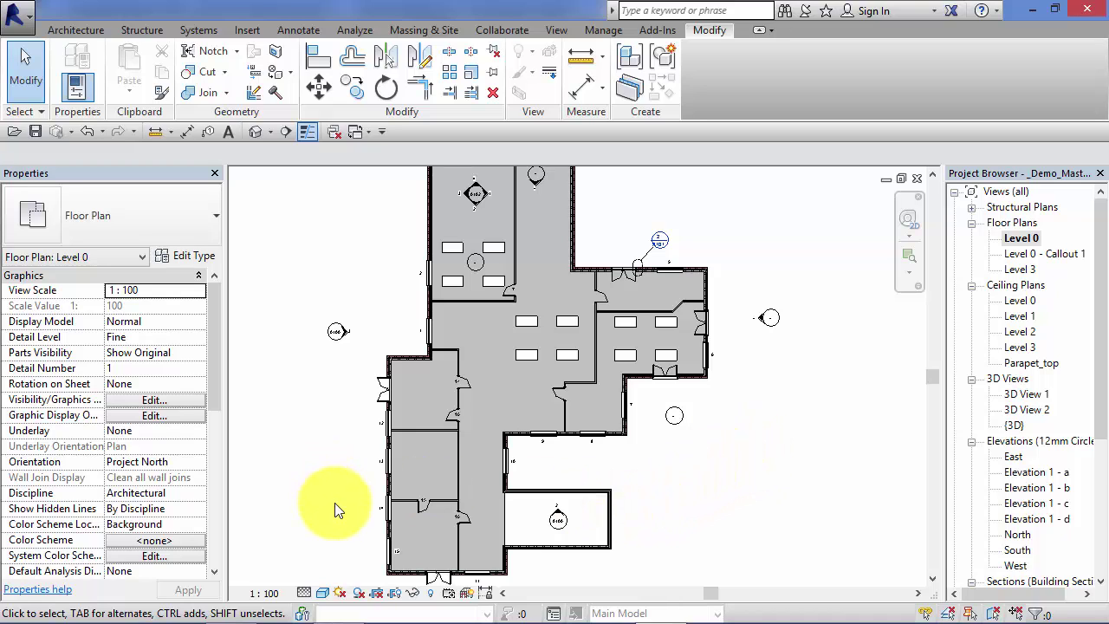
# In the demo building's Level 0 plan, align the centre of window 10 with the centreline of window 13
pyautogui.scroll(2, 335, 507)
pyautogui.moveTo(344, 483); pyautogui.dragTo(310, 396, button='middle')
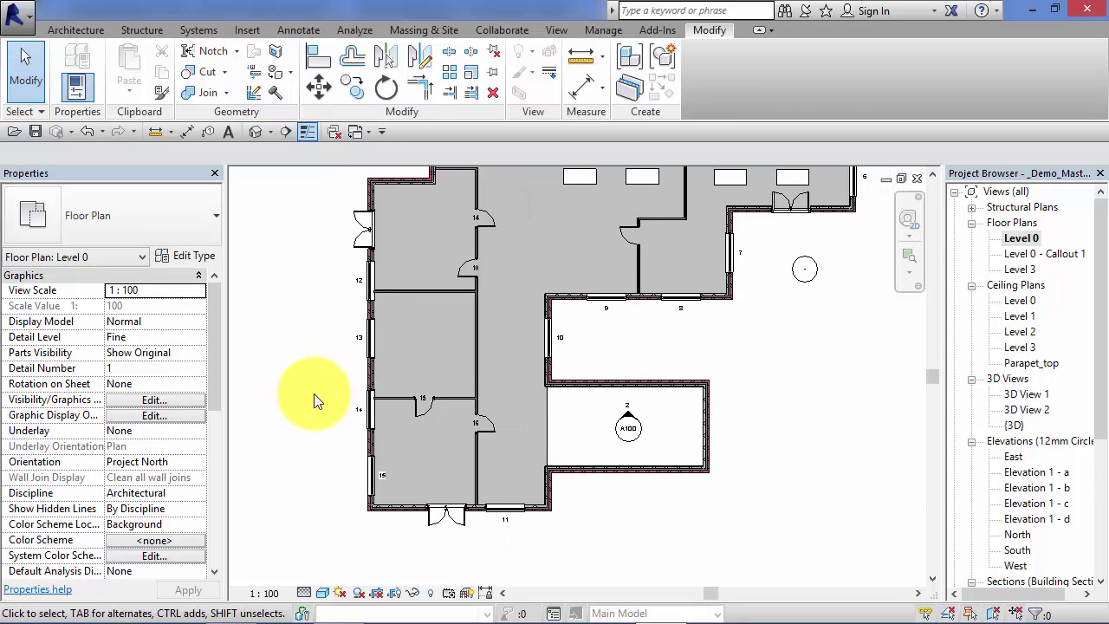
pyautogui.scroll(2, 346, 362)
pyautogui.scroll(1, 459, 368)
pyautogui.moveTo(460, 367)
pyautogui.mouseDown(button='middle')
pyautogui.moveTo(460, 381)
pyautogui.moveTo(443, 382)
pyautogui.mouseUp(button='middle')
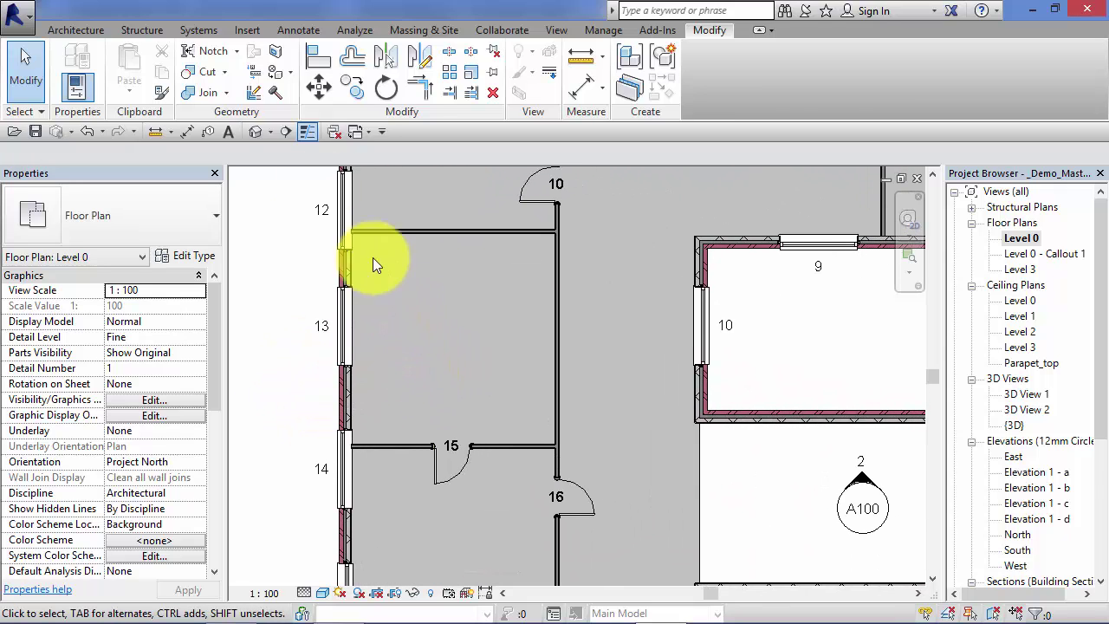
pyautogui.click(318, 56)
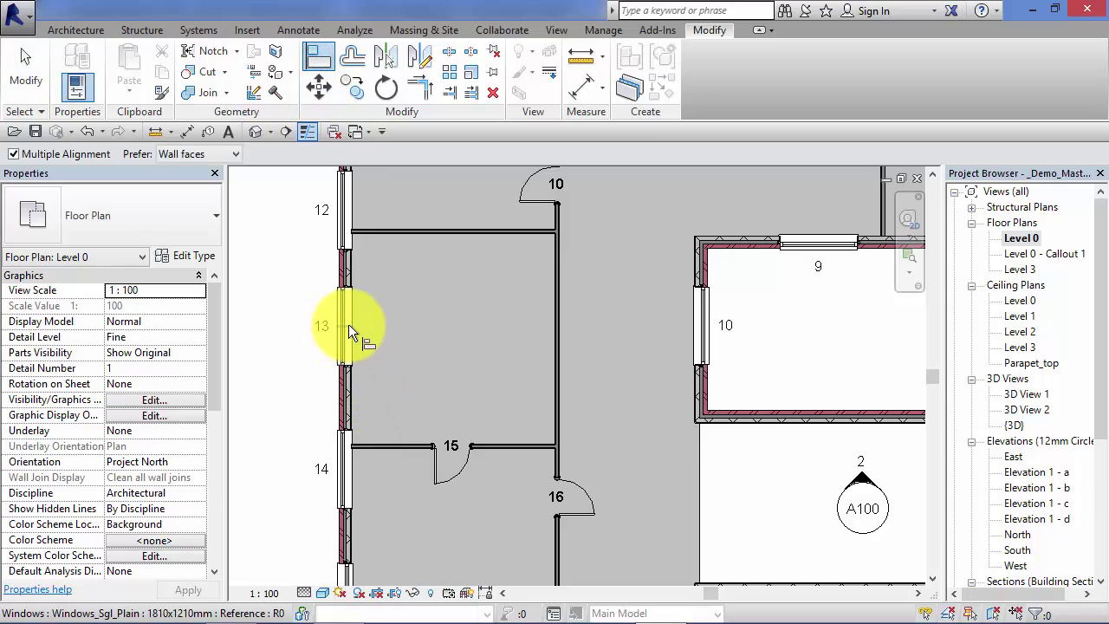
pyautogui.click(707, 326)
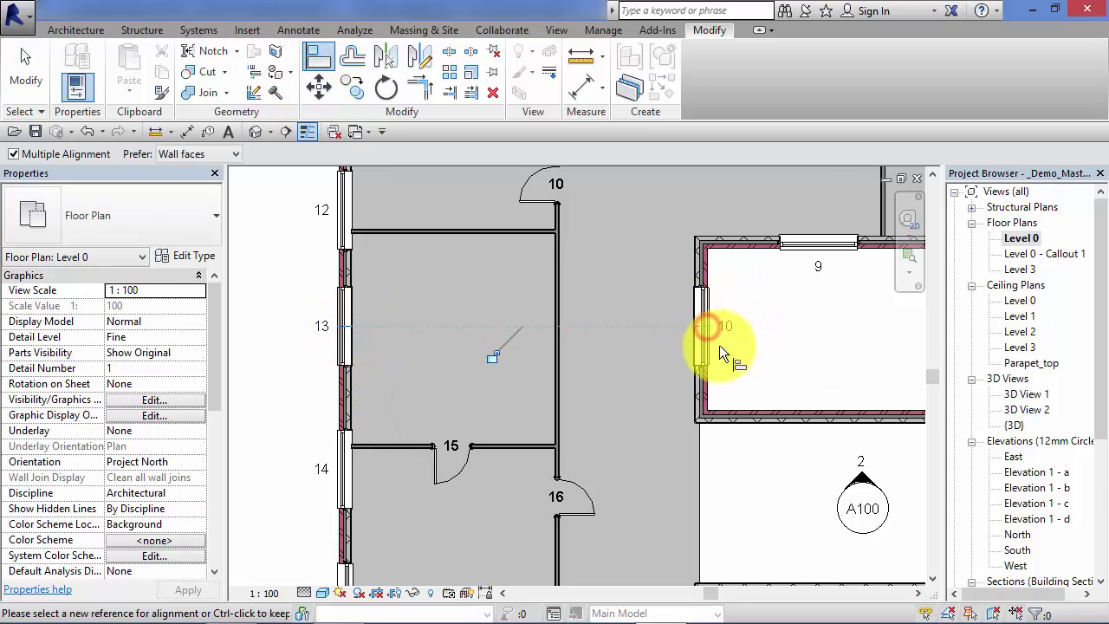
pyautogui.scroll(-1, 578, 419)
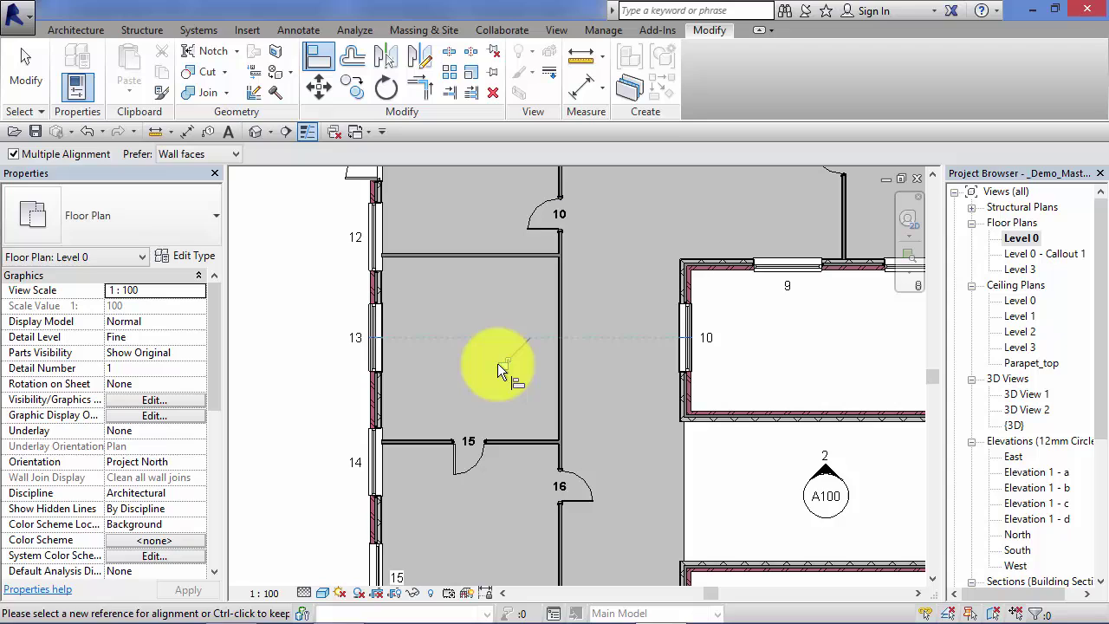
pyautogui.moveTo(512, 386); pyautogui.dragTo(414, 432, button='middle')
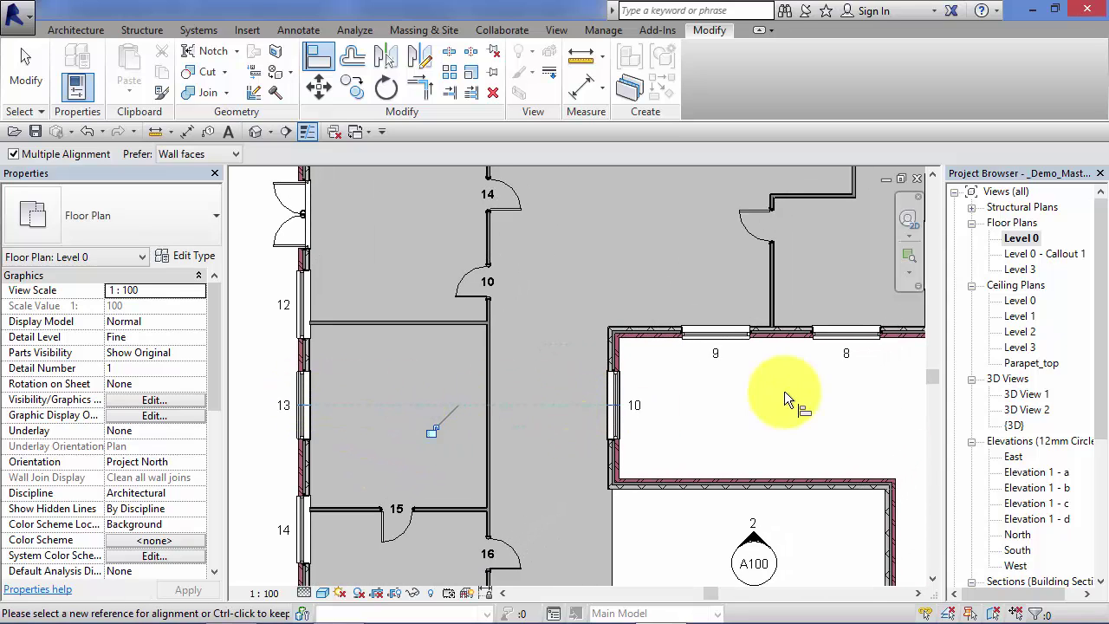
pyautogui.moveTo(747, 407); pyautogui.dragTo(710, 443, button='middle')
pyautogui.press('Escape')
pyautogui.press('Escape')
# Align the centre of the unnumbered interior door above windows 8 and 9 with the centreline of door 10
pyautogui.moveTo(568, 194); pyautogui.dragTo(512, 223, button='middle')
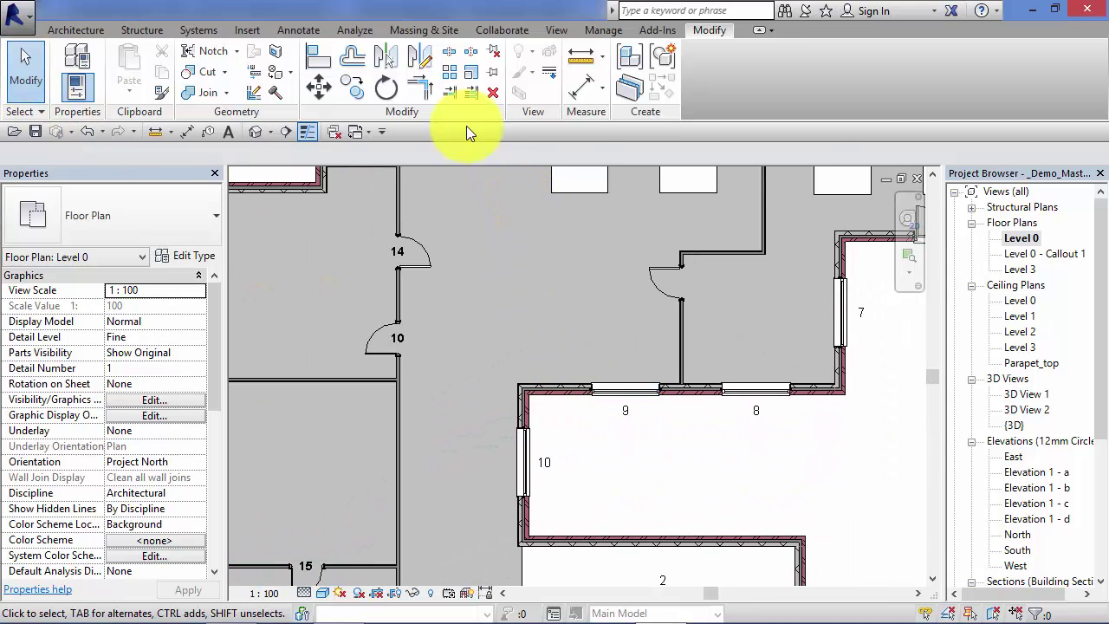
pyautogui.click(325, 54)
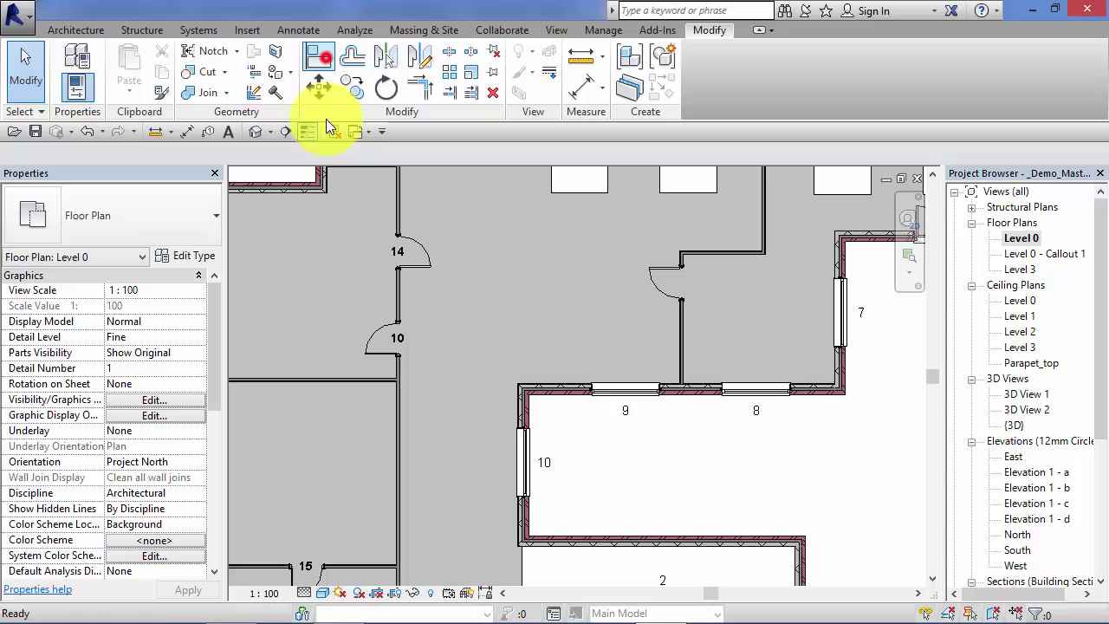
pyautogui.click(382, 340)
pyautogui.click(675, 282)
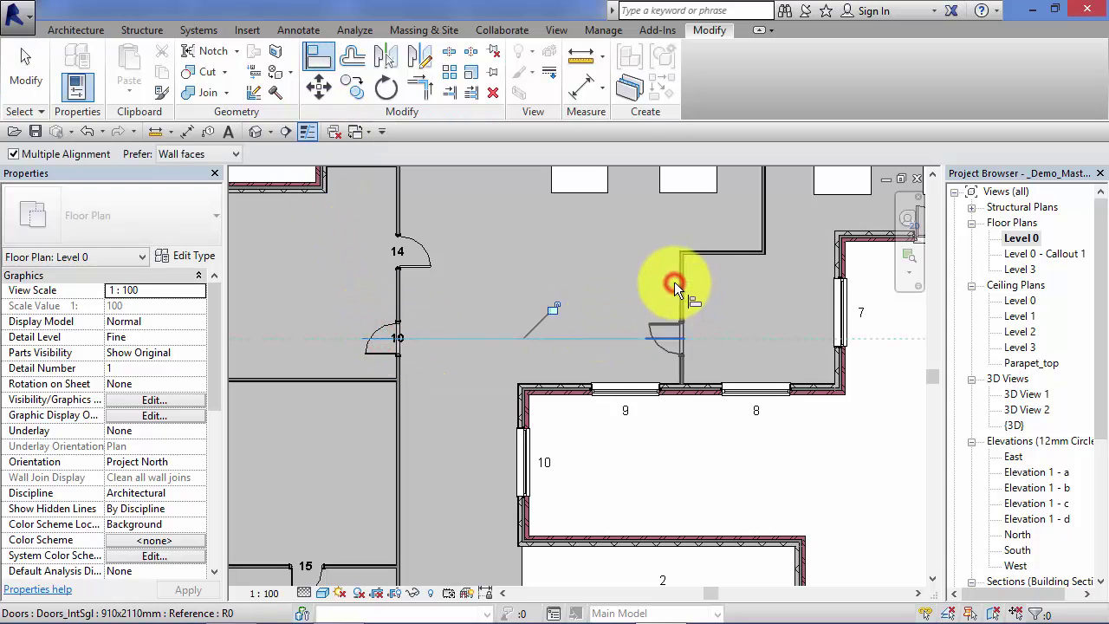
pyautogui.scroll(-4, 736, 421)
pyautogui.moveTo(735, 384); pyautogui.dragTo(616, 512, button='middle')
pyautogui.scroll(-2, 587, 384)
pyautogui.moveTo(582, 391)
pyautogui.mouseDown(button='middle')
pyautogui.moveTo(593, 398)
pyautogui.moveTo(581, 383)
pyautogui.mouseUp(button='middle')
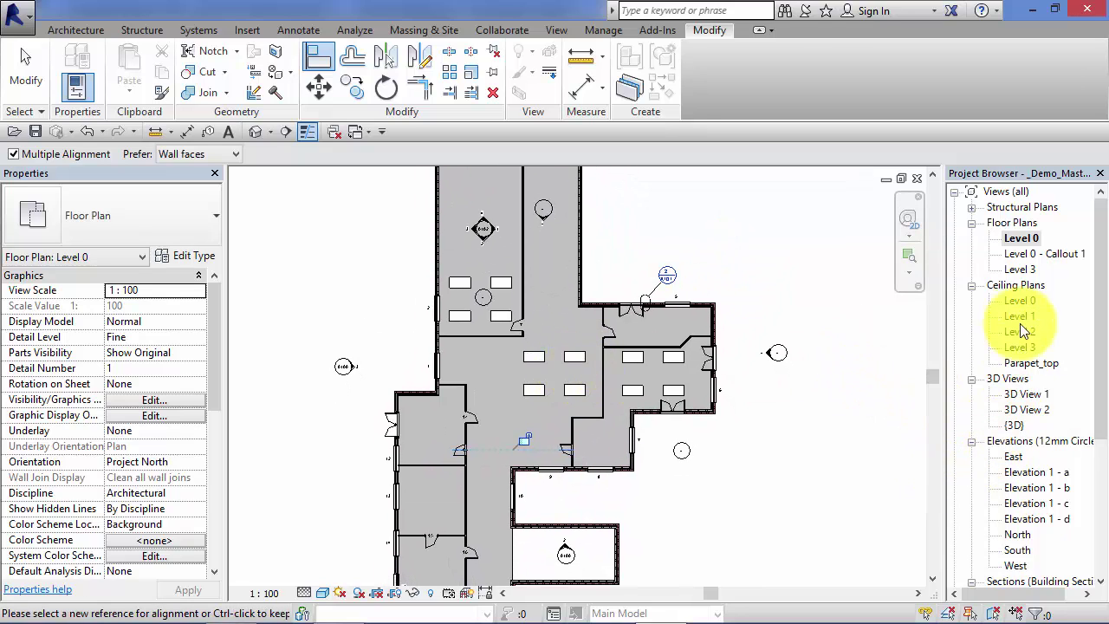
# Open the Level 0 ceiling plan and inspect the ceiling grid along the south wall of the south-west room
pyautogui.doubleClick(1021, 301)
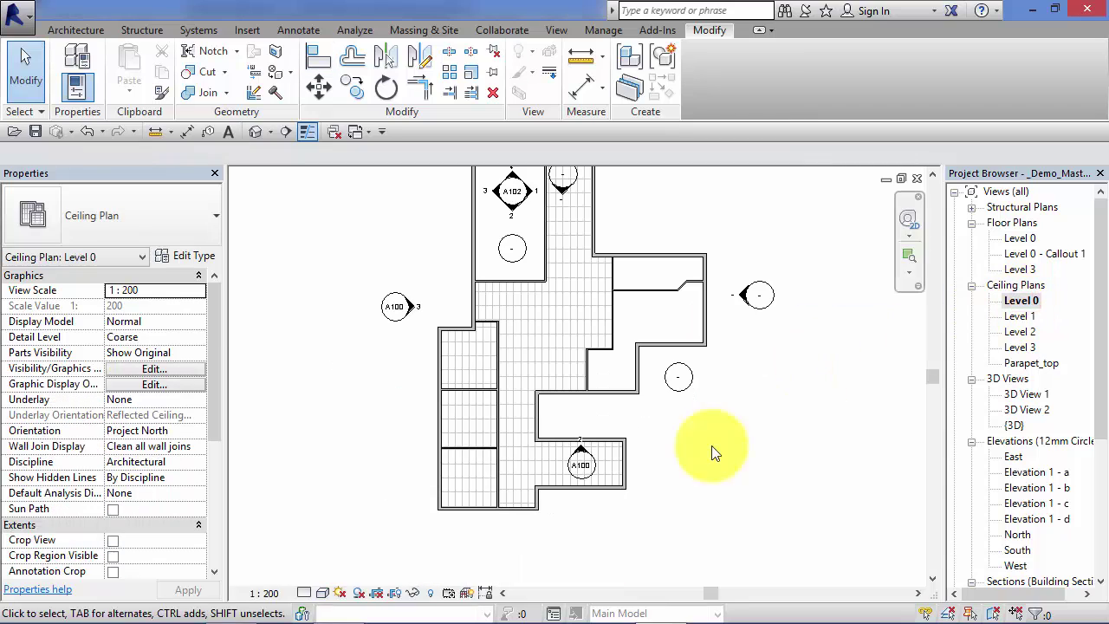
pyautogui.scroll(5, 431, 514)
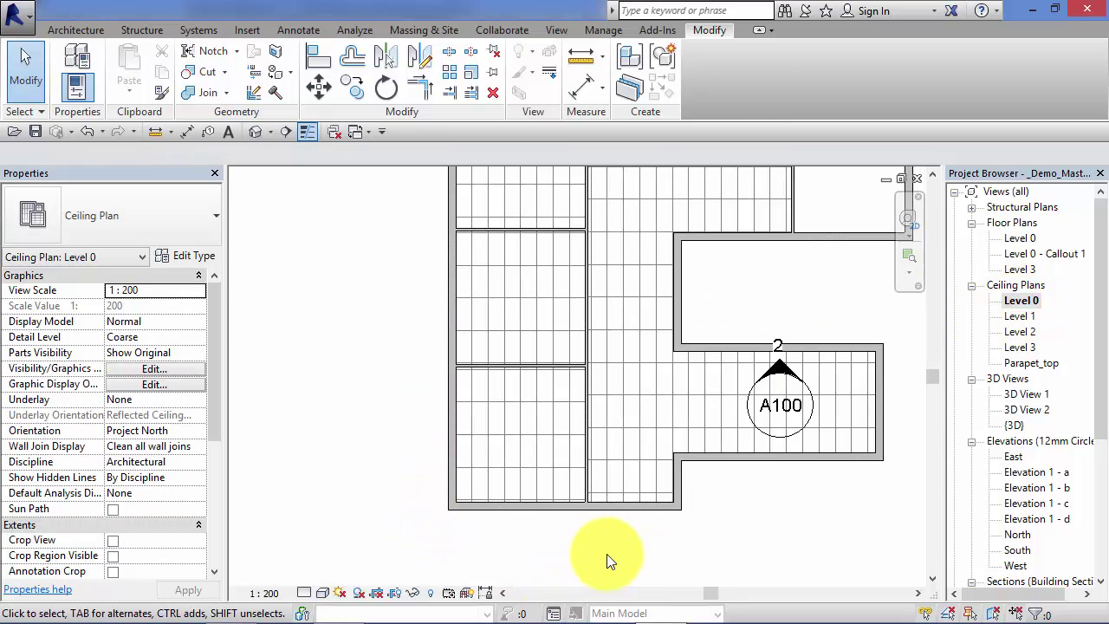
pyautogui.moveTo(608, 560); pyautogui.dragTo(495, 555, button='middle')
pyautogui.scroll(2, 494, 549)
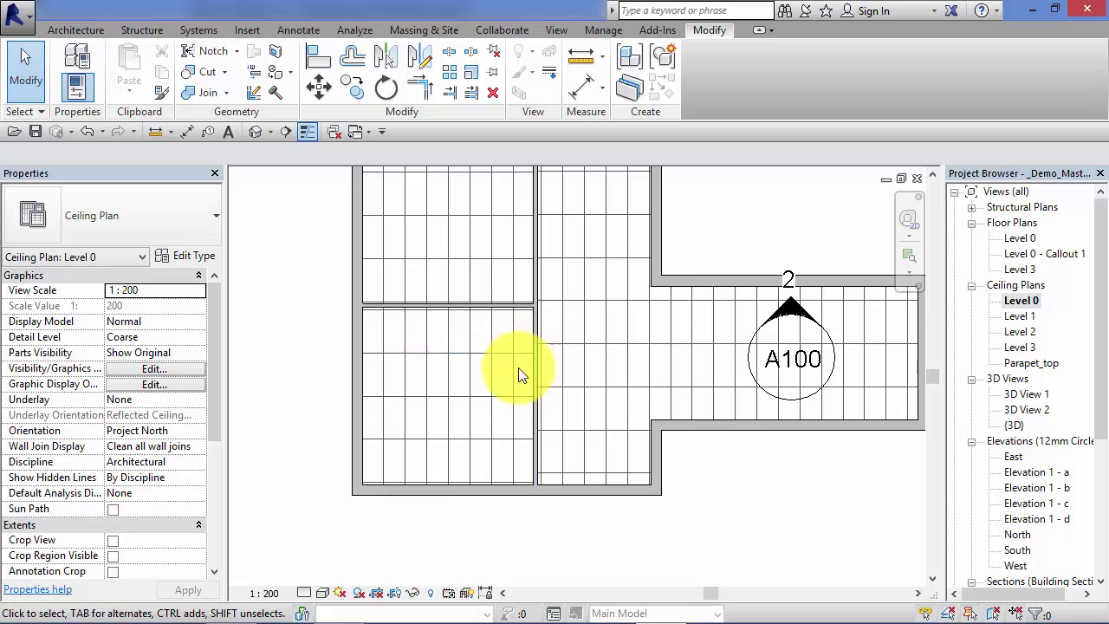
pyautogui.scroll(1, 505, 399)
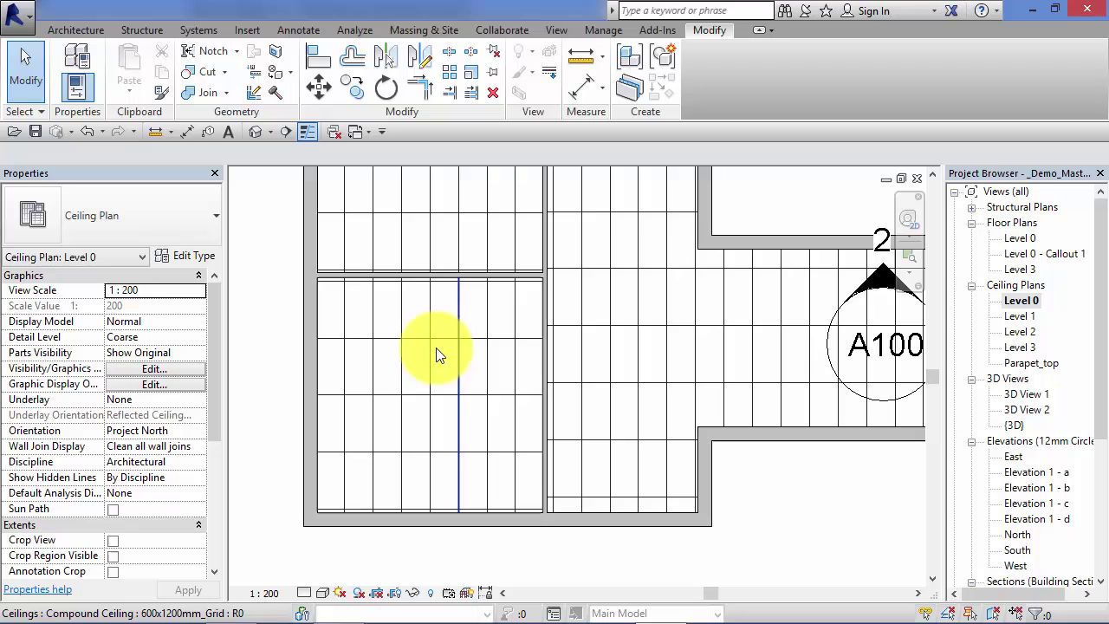
pyautogui.scroll(1, 565, 345)
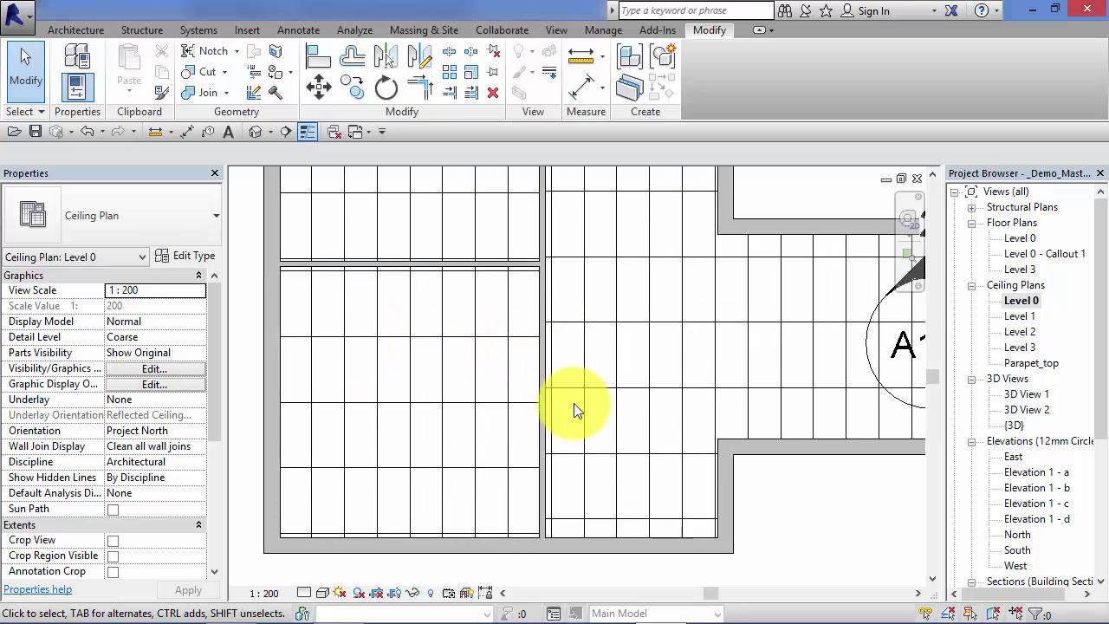
pyautogui.moveTo(574, 403); pyautogui.dragTo(618, 310, button='middle')
pyautogui.scroll(1, 520, 459)
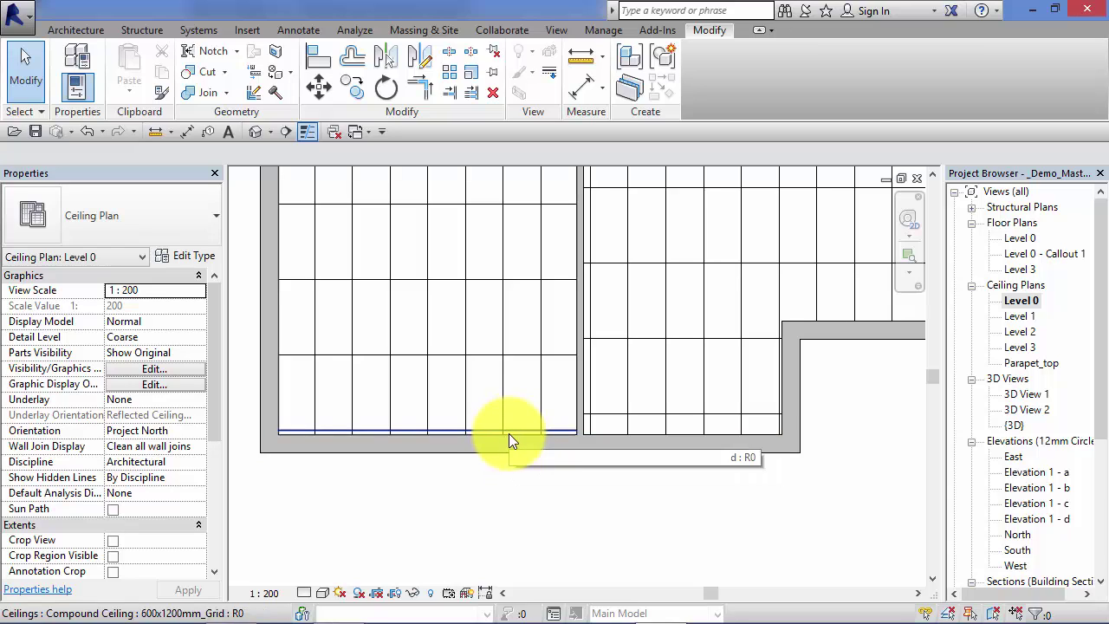
# Align the southernmost horizontal ceiling grid line of the south-west room with the inner face of its south wall
pyautogui.click(319, 56)
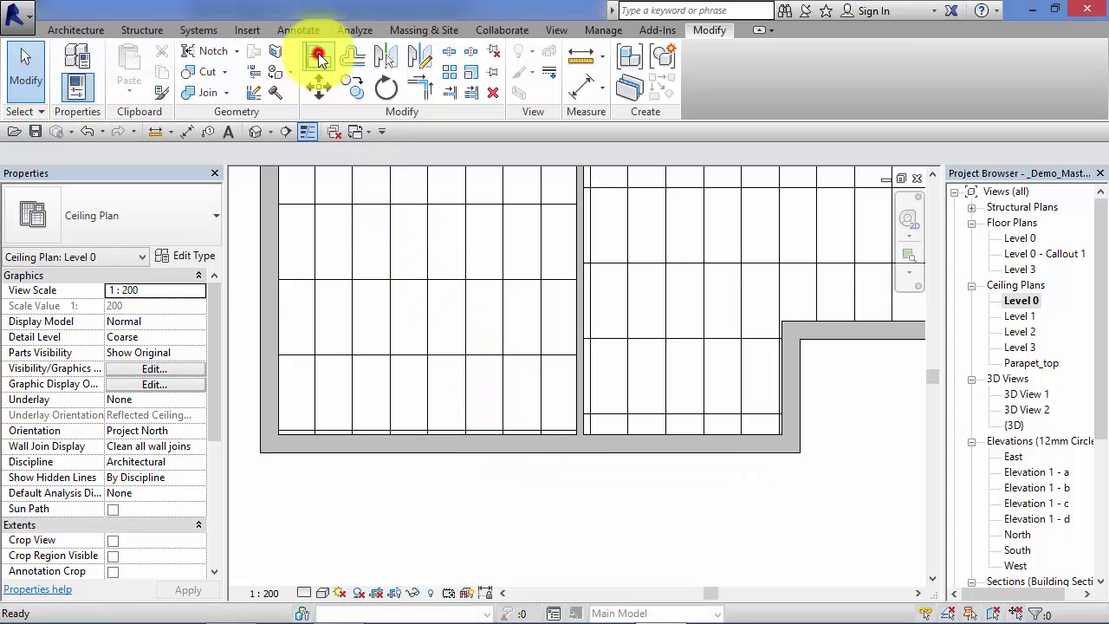
pyautogui.scroll(3, 402, 432)
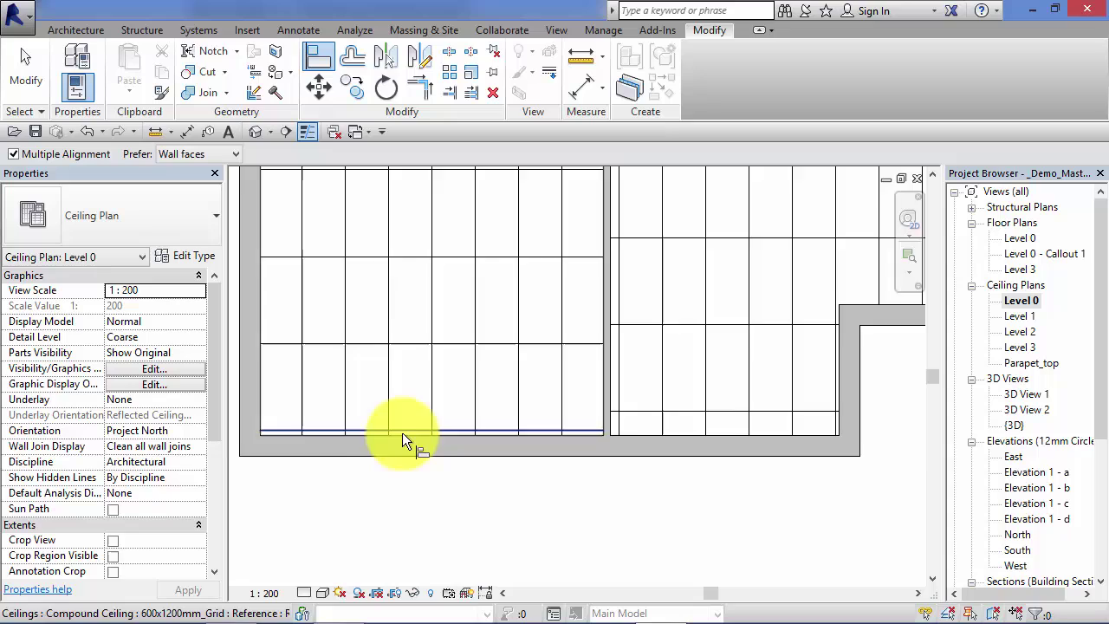
pyautogui.click(501, 435)
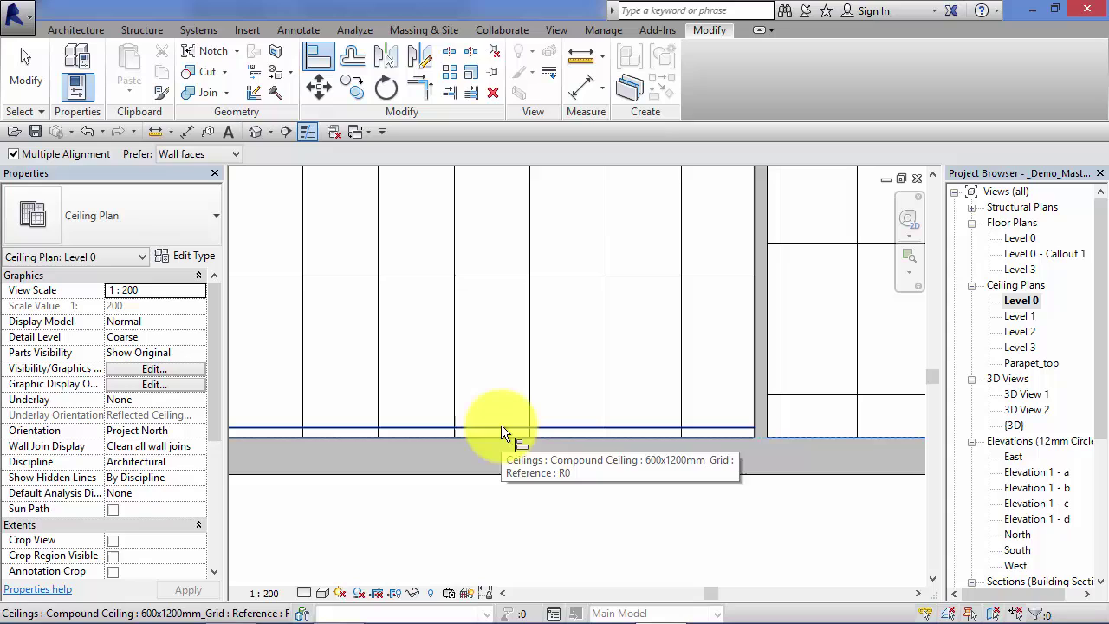
pyautogui.click(501, 424)
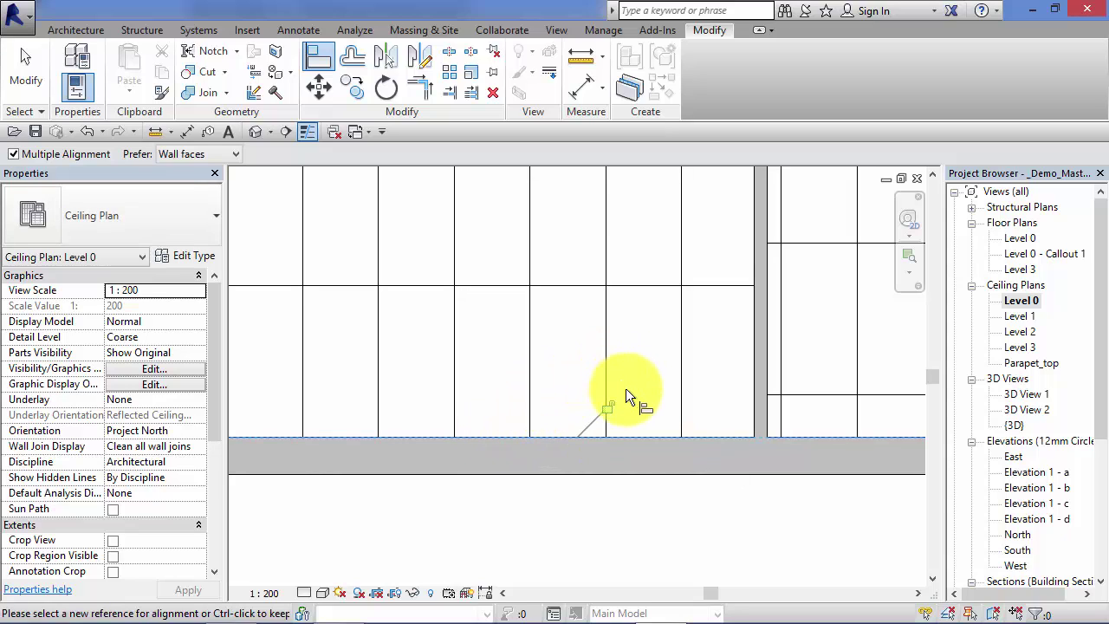
pyautogui.click(606, 408)
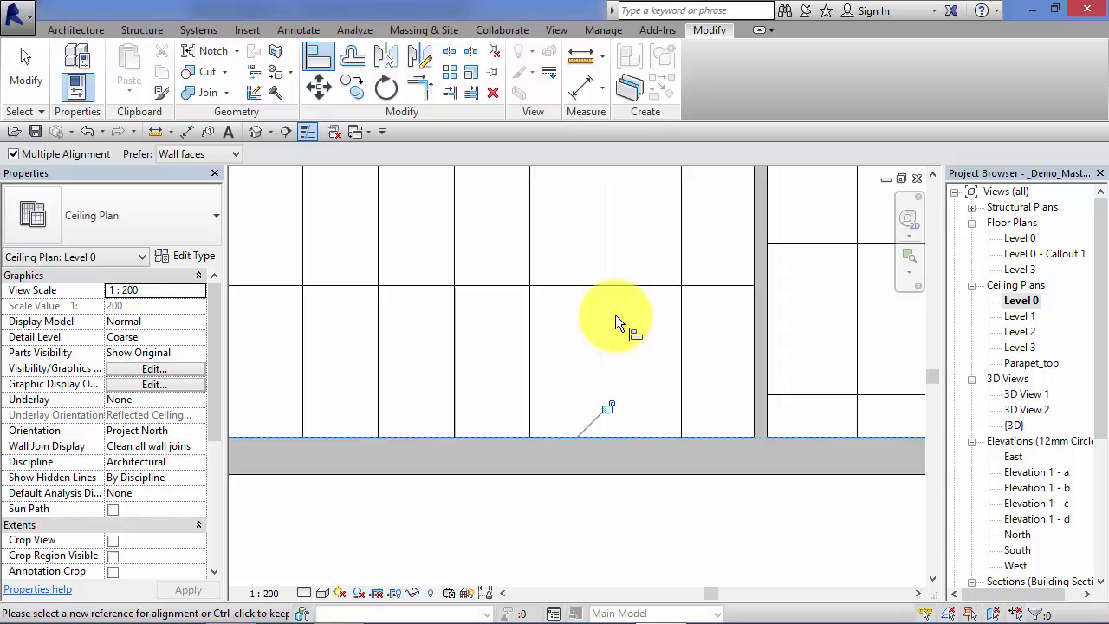
pyautogui.scroll(-5, 591, 431)
pyautogui.moveTo(632, 488); pyautogui.dragTo(567, 506, button='middle')
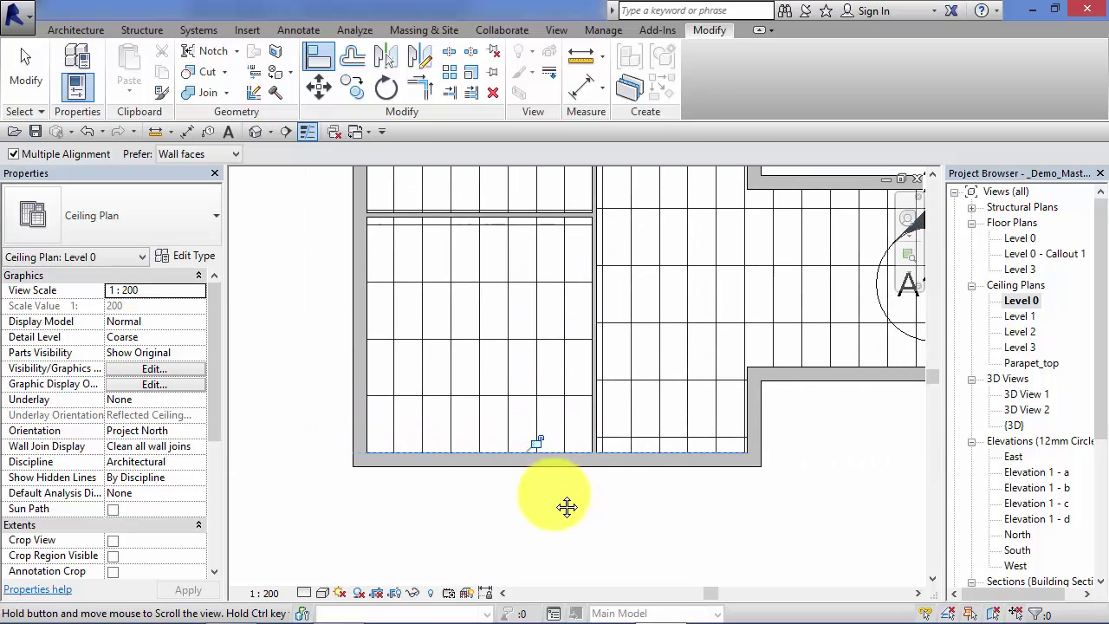
# Open the East elevation and inspect how the brick courses meet the upper-right corner of the double door
pyautogui.doubleClick(1008, 456)
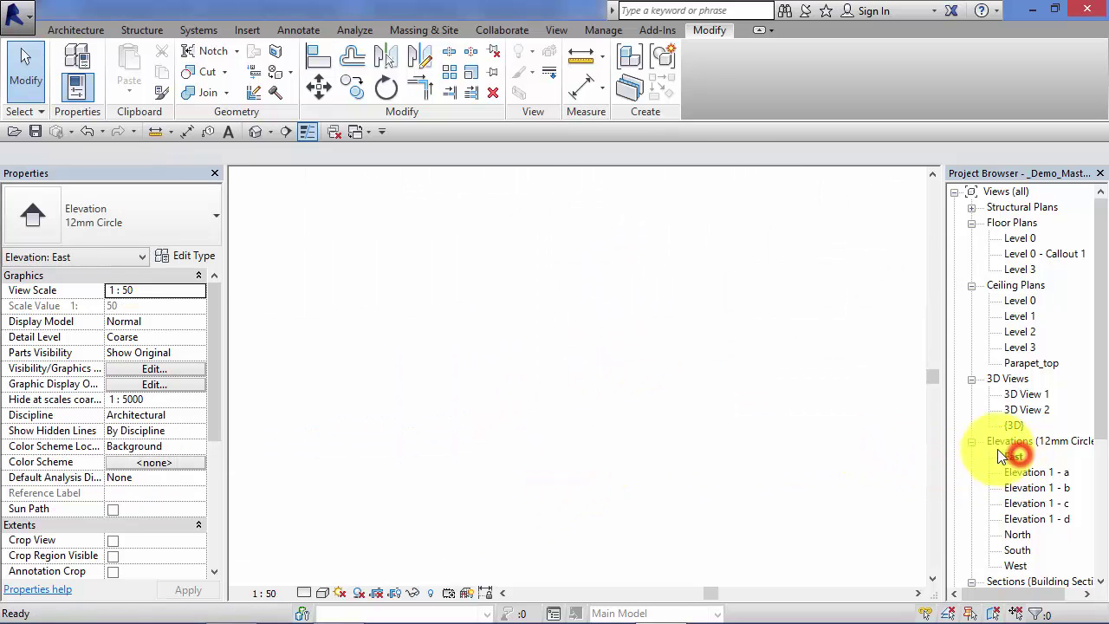
pyautogui.scroll(6, 819, 355)
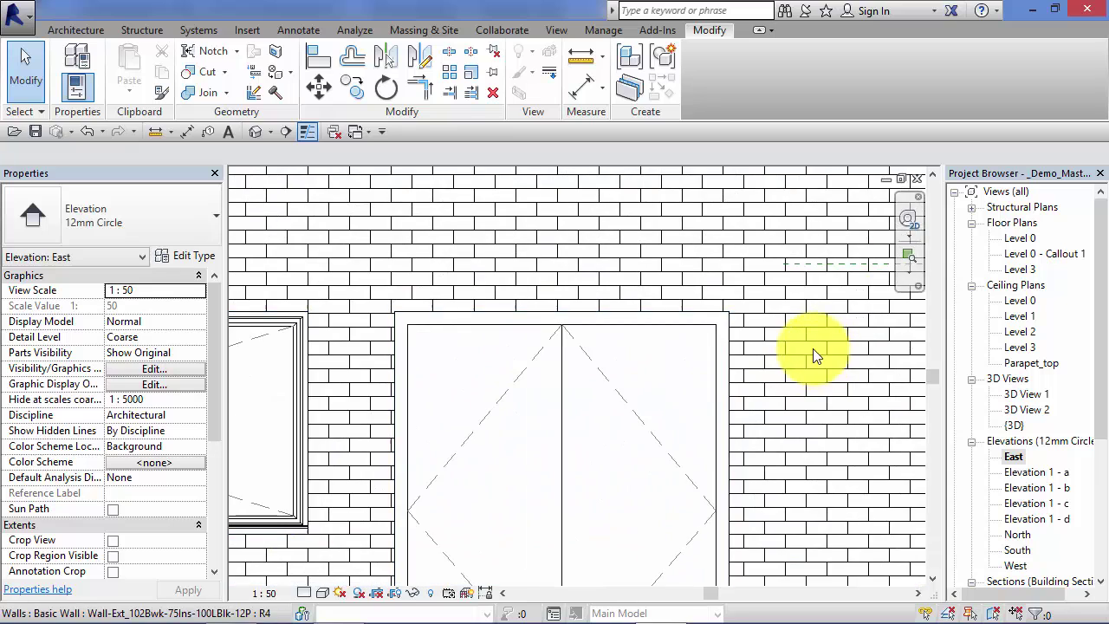
pyautogui.moveTo(813, 348); pyautogui.dragTo(632, 402, button='middle')
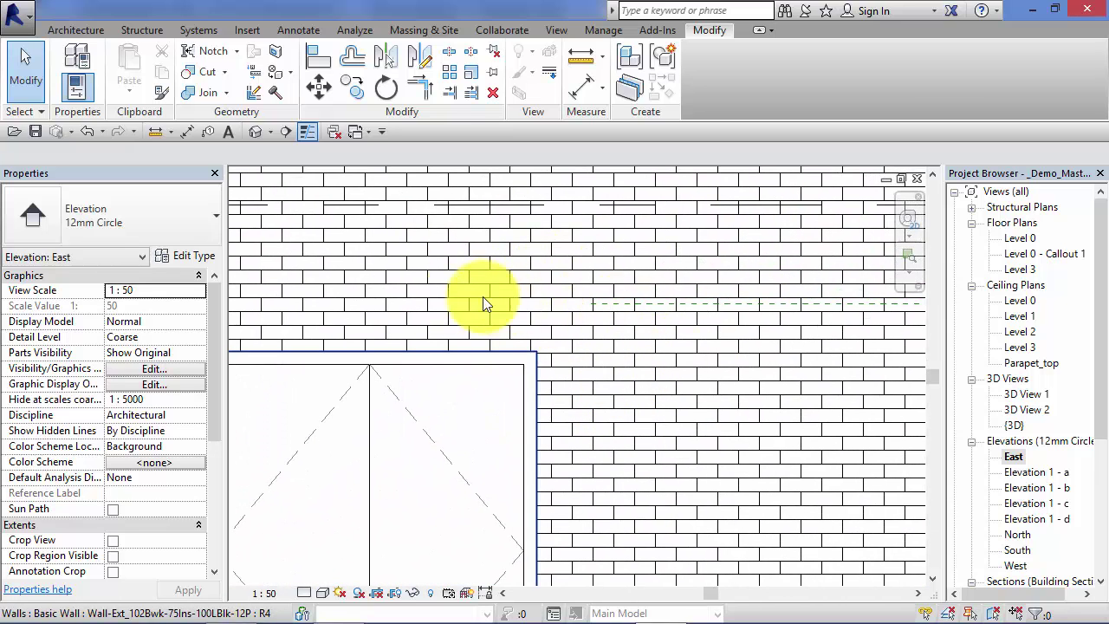
pyautogui.scroll(2, 508, 322)
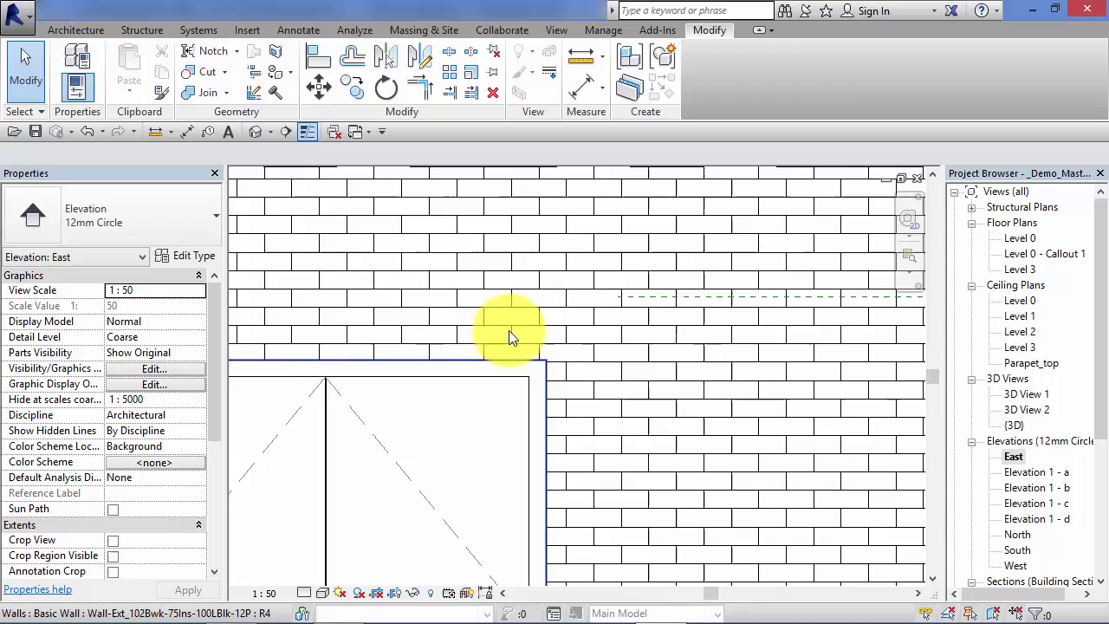
pyautogui.scroll(3, 527, 376)
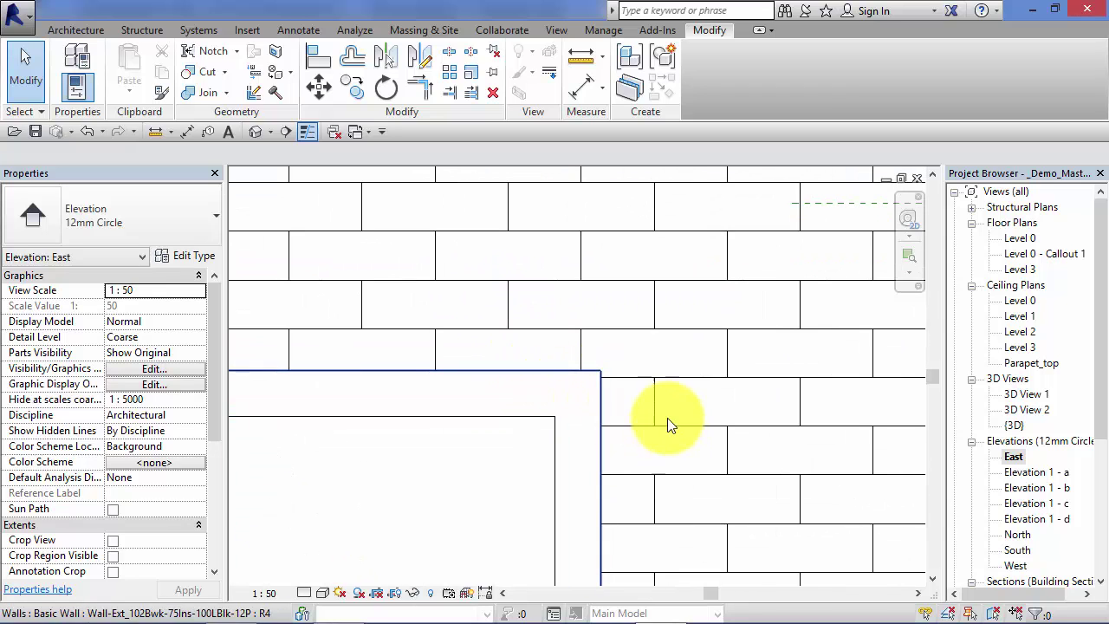
pyautogui.scroll(1, 668, 418)
pyautogui.moveTo(667, 418); pyautogui.dragTo(564, 391, button='middle')
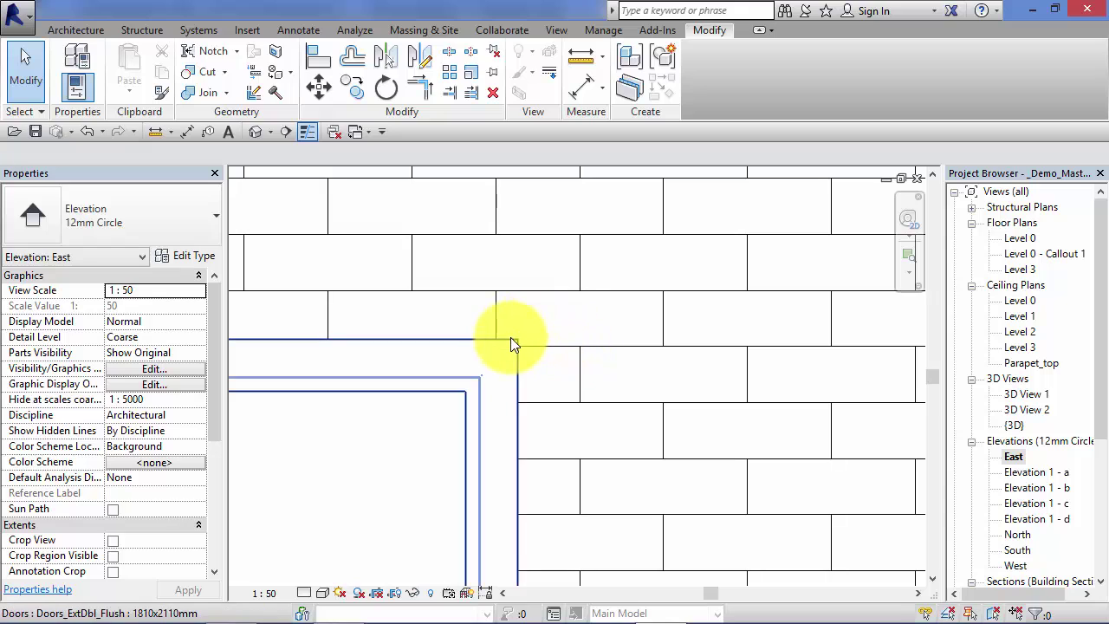
# Align the horizontal brick joint beside the double door with the top edge of the door frame
pyautogui.click(317, 56)
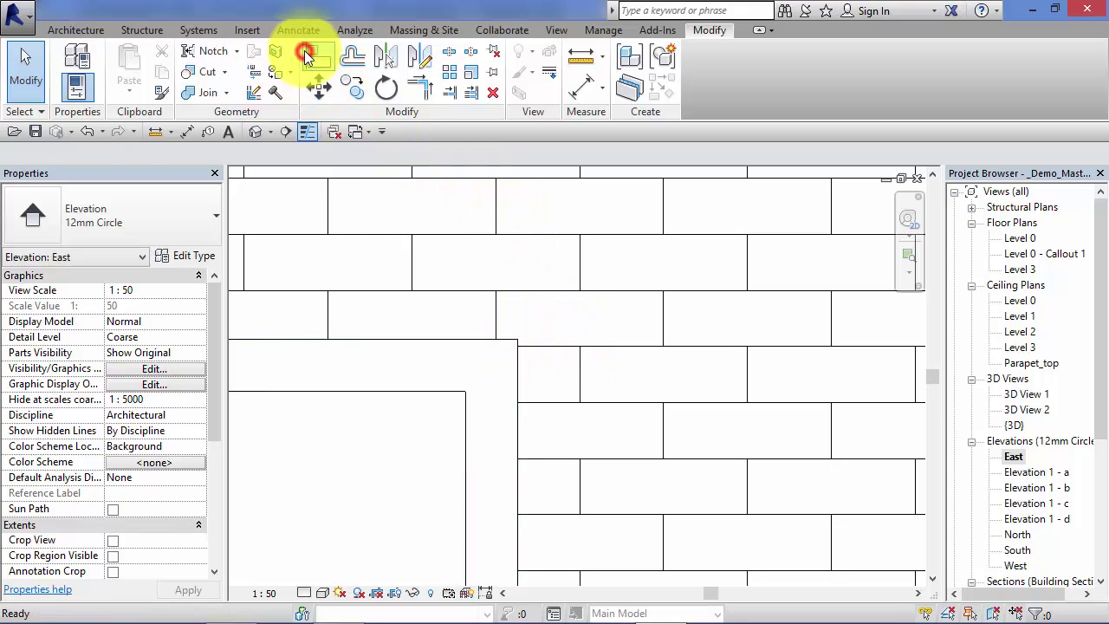
pyautogui.click(441, 336)
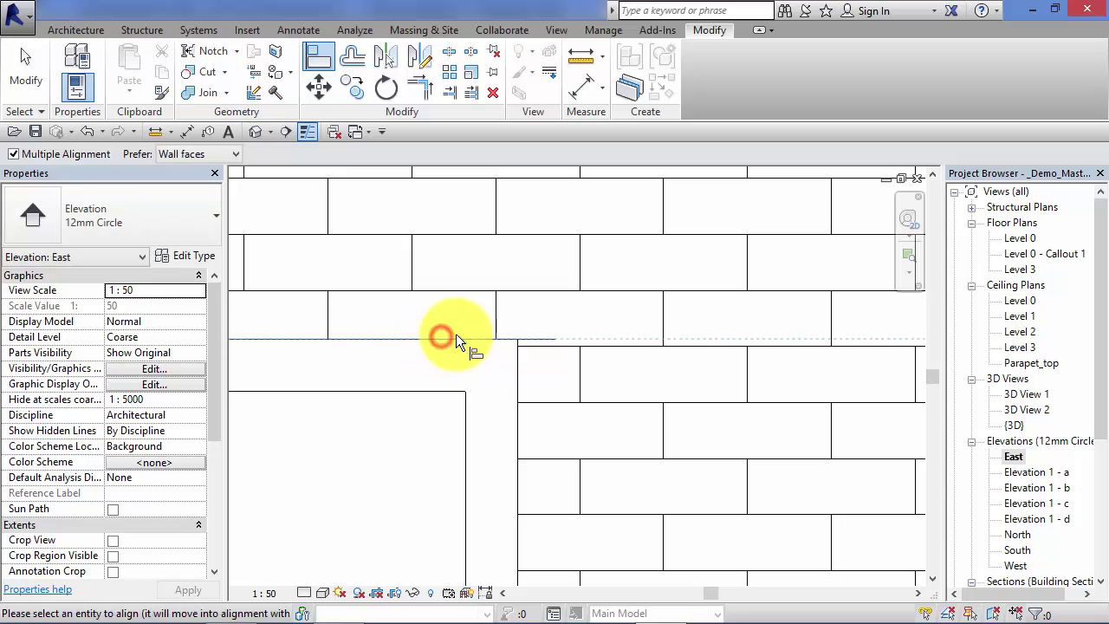
pyautogui.click(602, 347)
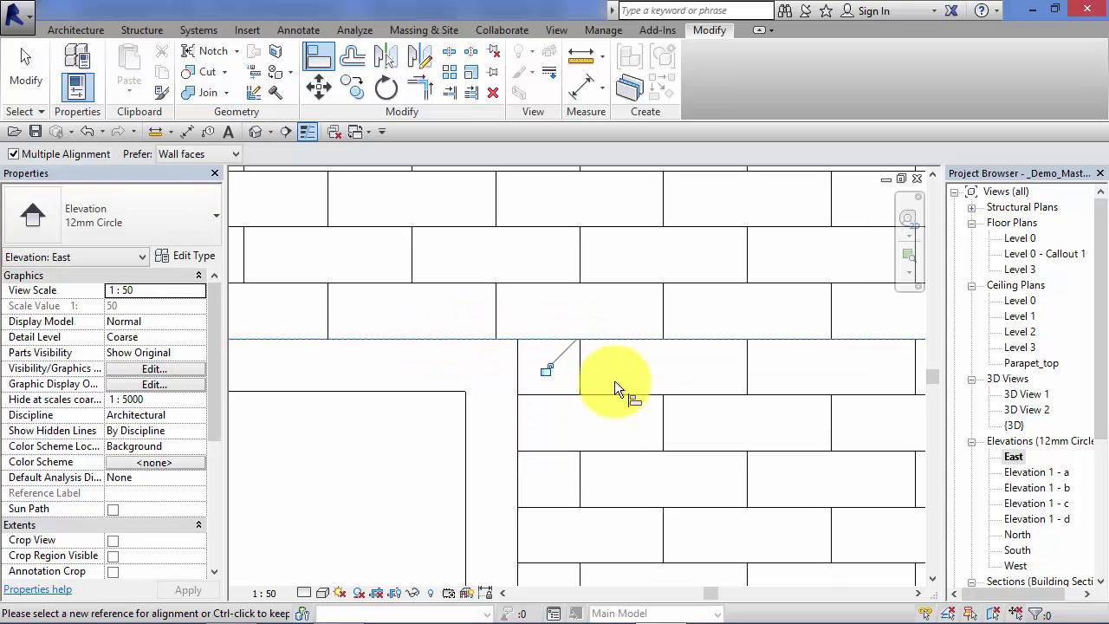
pyautogui.scroll(-3, 652, 400)
pyautogui.scroll(-5, 649, 401)
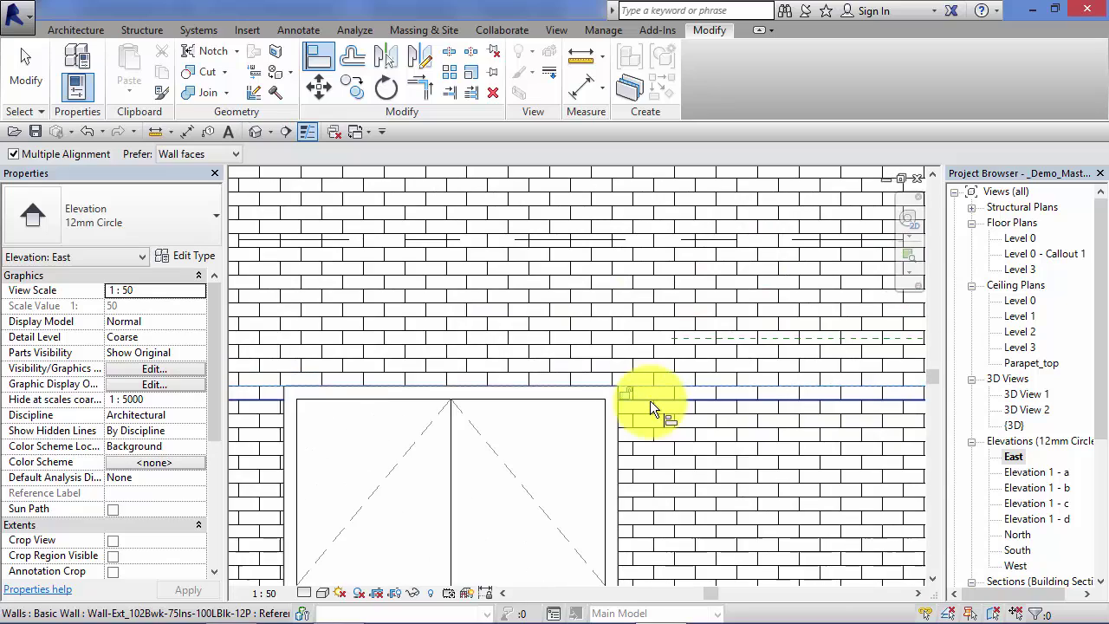
pyautogui.moveTo(719, 452); pyautogui.dragTo(696, 359, button='middle')
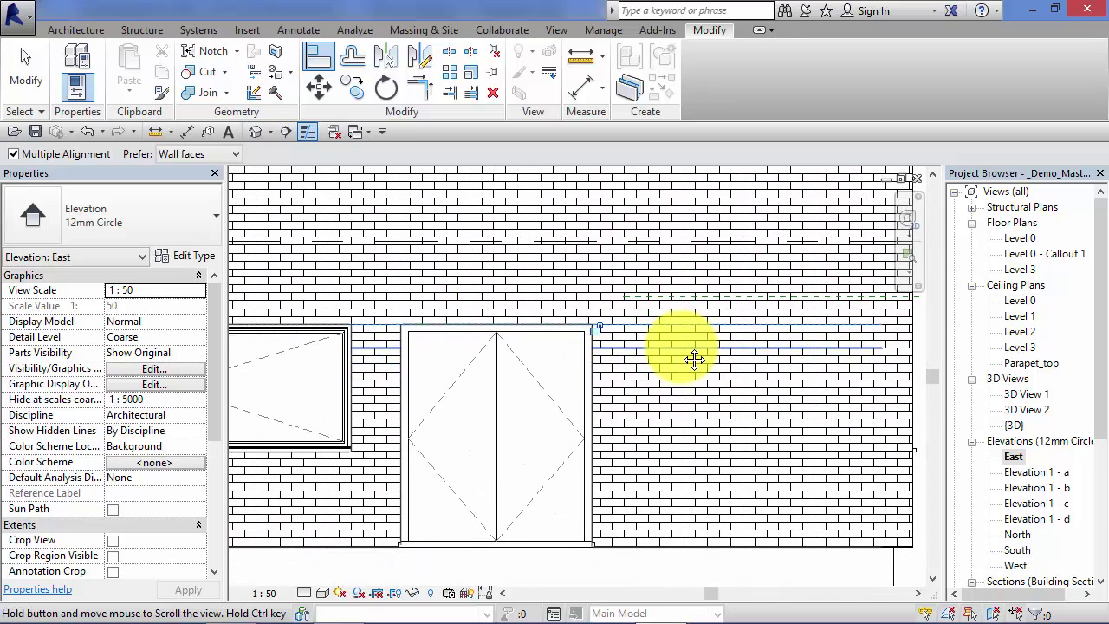
pyautogui.scroll(-2, 693, 364)
pyautogui.moveTo(673, 404); pyautogui.dragTo(709, 431, button='middle')
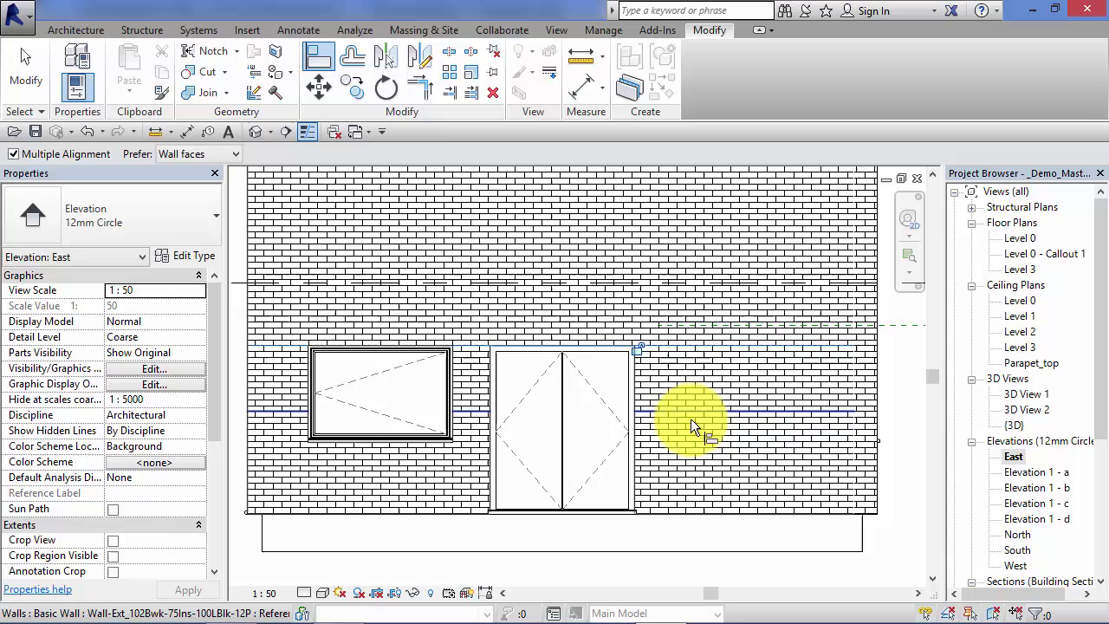